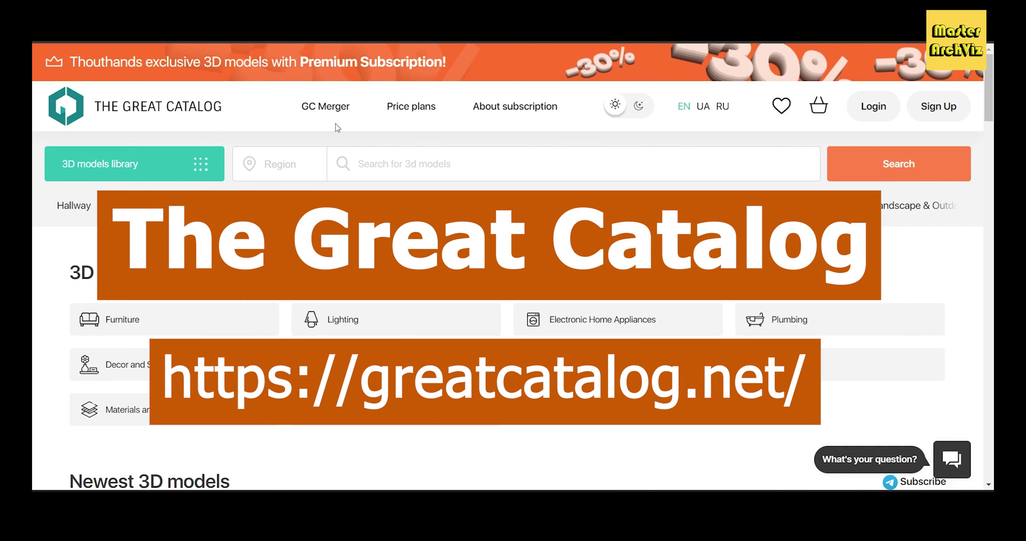
Step: Look through The Great Catalog home page, and open the GC Merger page to read about the script
{"action": "scroll", "coordinate": [339, 127], "scroll_direction": "down", "scroll_amount": 1}
{"action": "scroll", "coordinate": [424, 270], "scroll_direction": "down", "scroll_amount": 15}
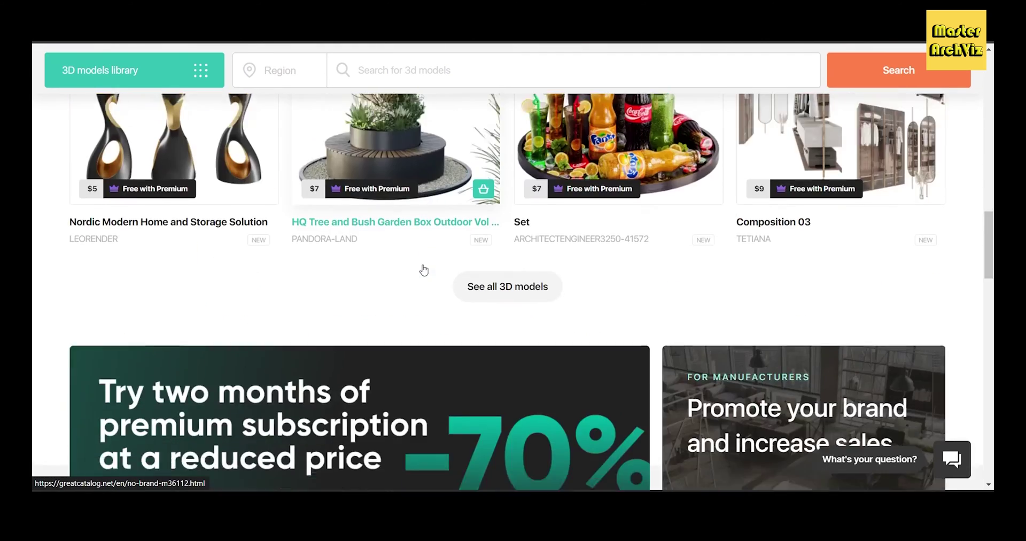
{"action": "scroll", "coordinate": [424, 270], "scroll_direction": "down", "scroll_amount": 15}
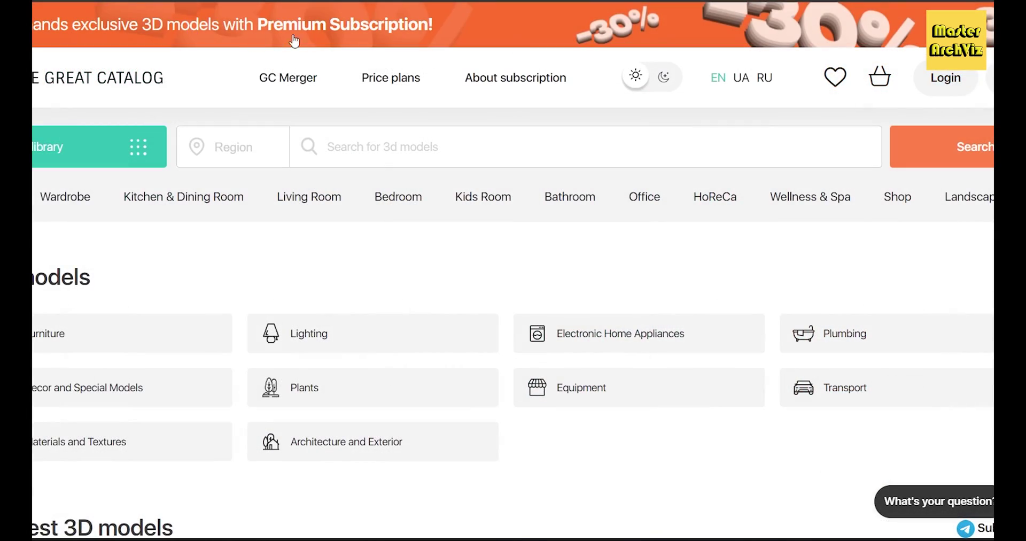
{"action": "left_click", "coordinate": [289, 80]}
{"action": "scroll", "coordinate": [393, 156], "scroll_direction": "down", "scroll_amount": 3}
{"action": "scroll", "coordinate": [393, 156], "scroll_direction": "down", "scroll_amount": 1}
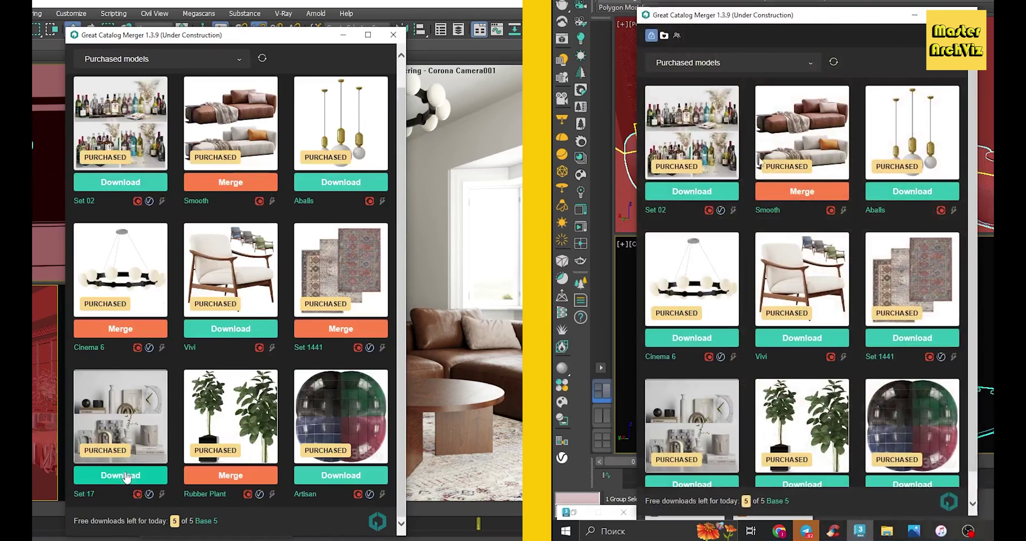
Step: Download the purchased Set 17 and Set 1441 models, and stop the interactive rendering
{"action": "left_click", "coordinate": [125, 475]}
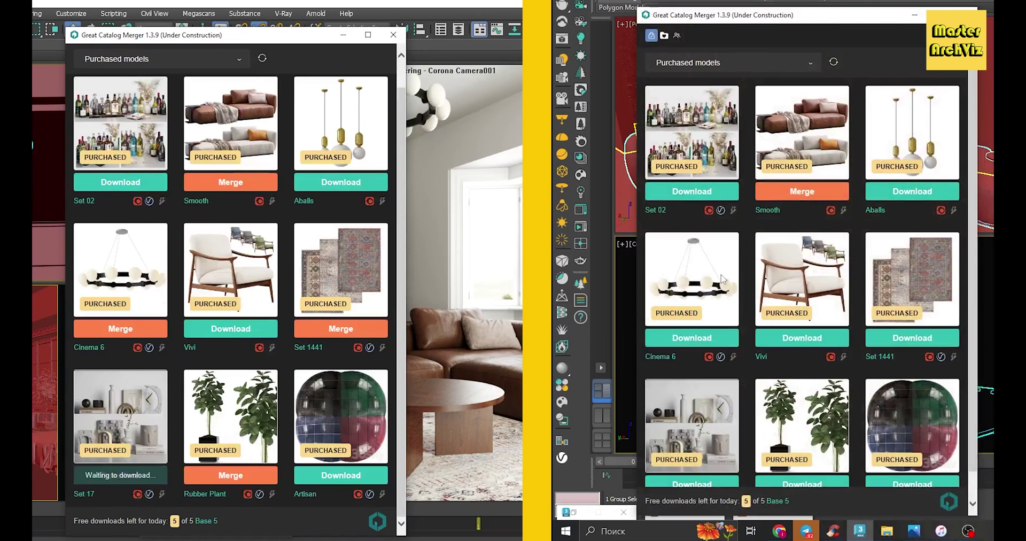
{"action": "left_click", "coordinate": [888, 341]}
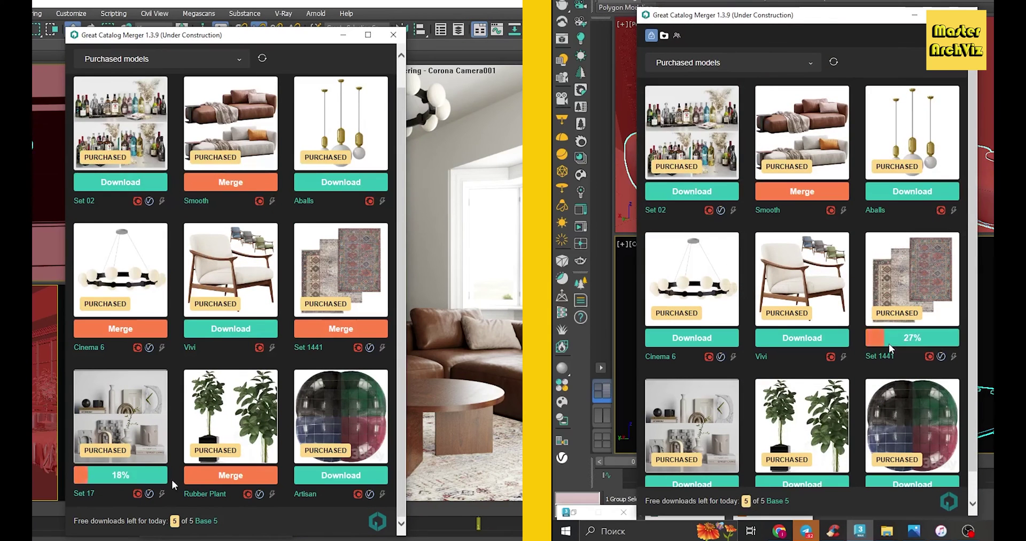
{"action": "right_click", "coordinate": [465, 262]}
{"action": "left_click", "coordinate": [505, 305]}
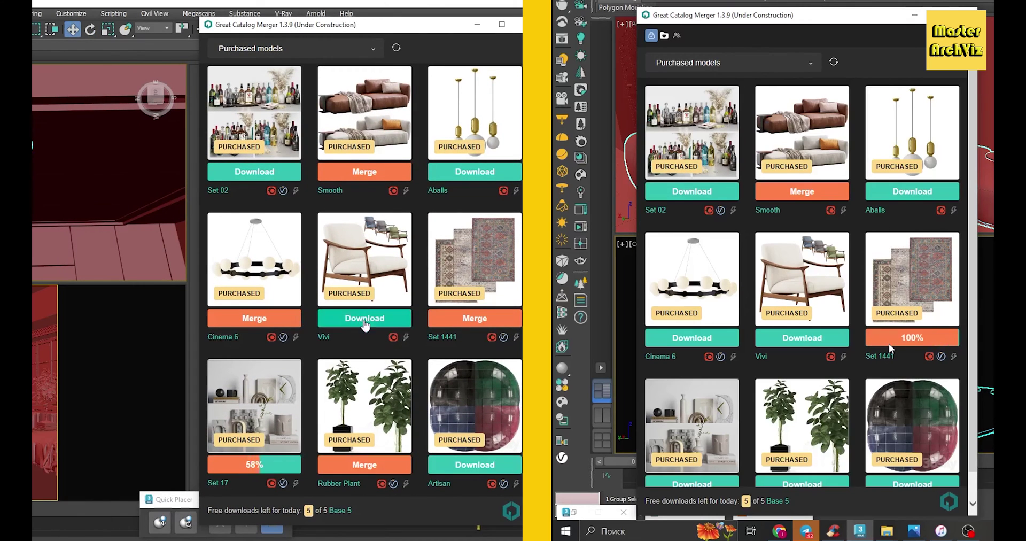
Step: Download the purchased Vivi, Aballs and Set 02 models
{"action": "left_click", "coordinate": [365, 318]}
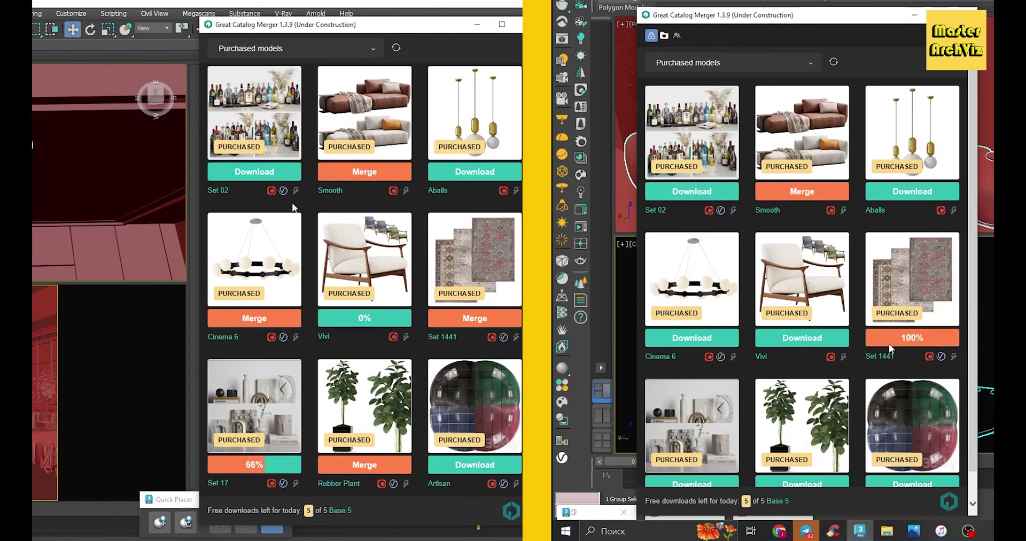
{"action": "left_click", "coordinate": [475, 171]}
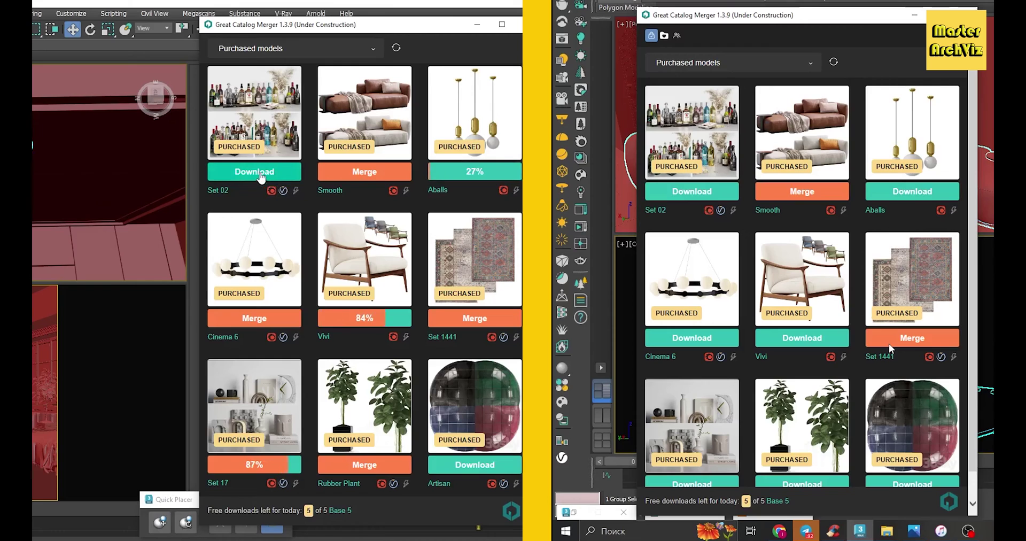
{"action": "left_click", "coordinate": [255, 171]}
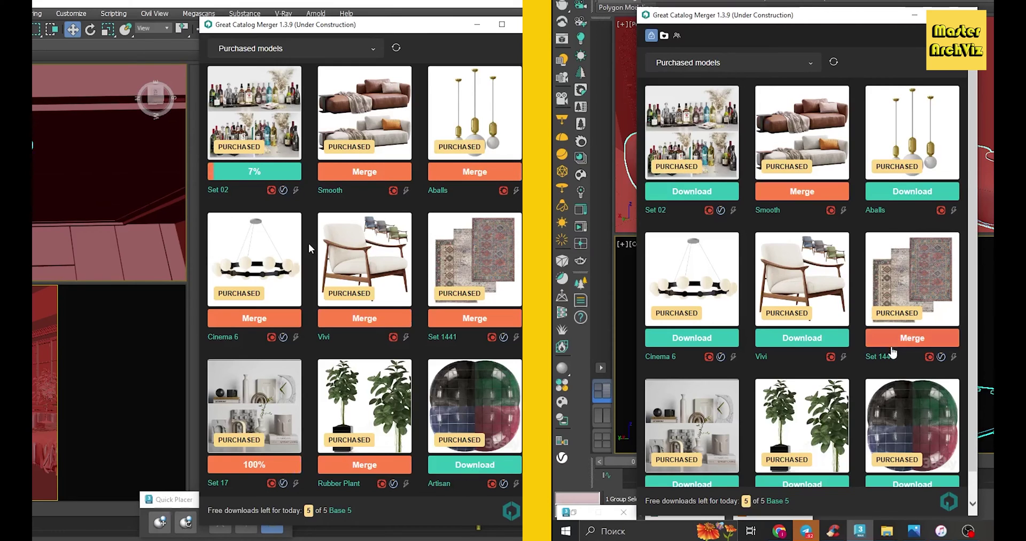
Step: Merge the downloaded Set 1441 and Set 17 models into their scenes, and put the Merger window away
{"action": "left_click", "coordinate": [917, 341]}
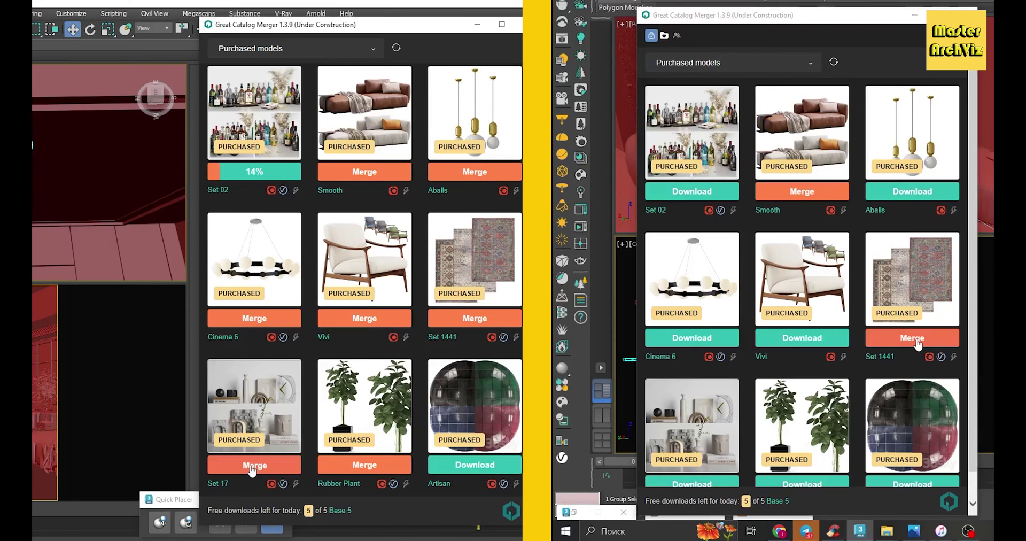
{"action": "left_click", "coordinate": [251, 467]}
{"action": "left_click", "coordinate": [914, 15]}
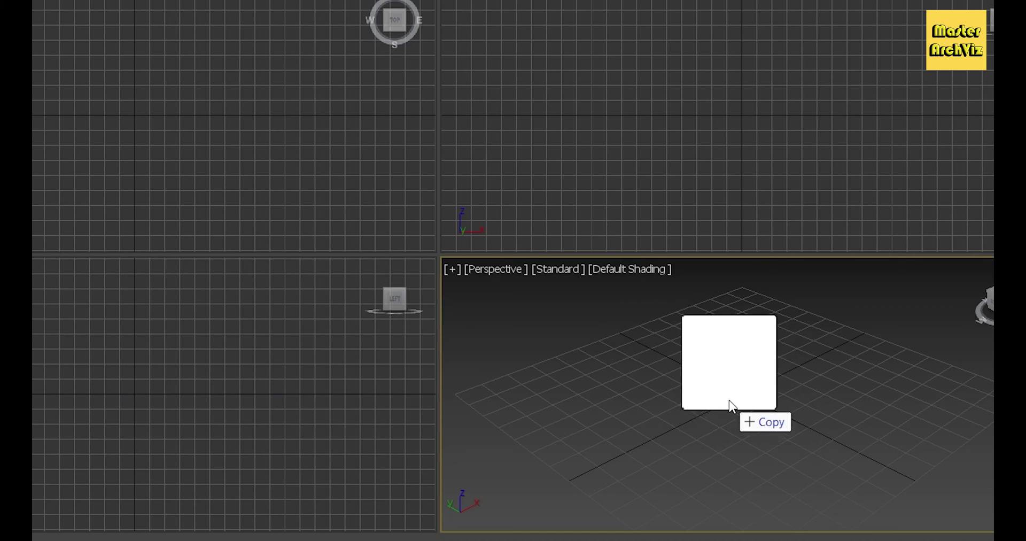
Step: Install the GC Merger script by dropping the downloaded installer into the perspective viewport
{"action": "left_click_drag", "start_coordinate": [729, 405], "coordinate": [637, 380]}
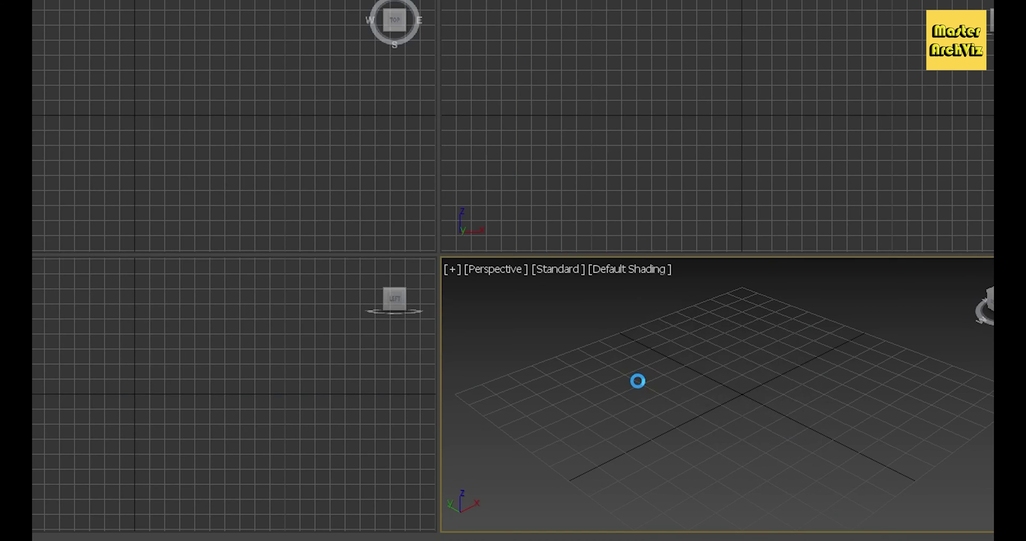
{"action": "left_click", "coordinate": [650, 428]}
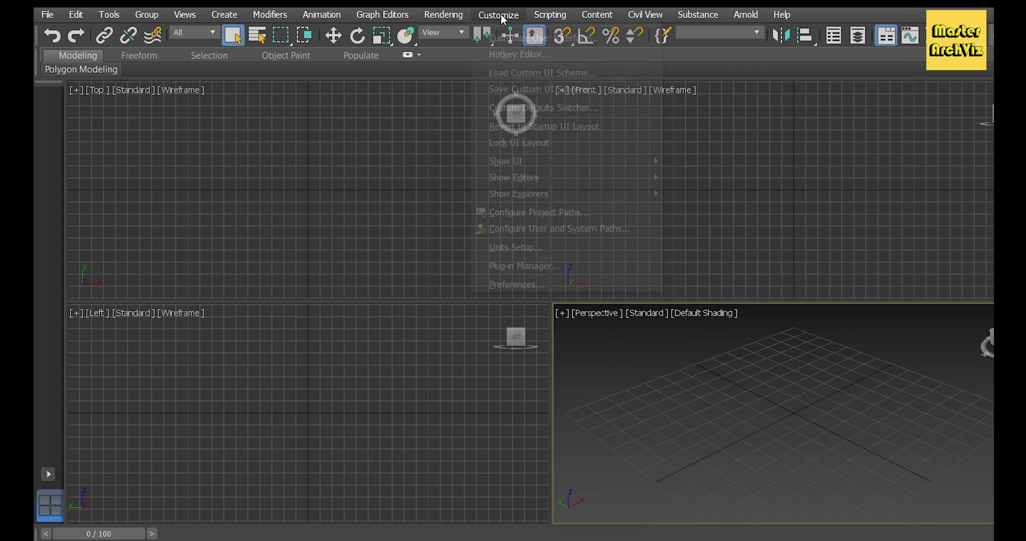
Step: List the GreatCatalog actions in the user interface customization, and create a new toolbar named GC Merger
{"action": "left_click", "coordinate": [502, 55]}
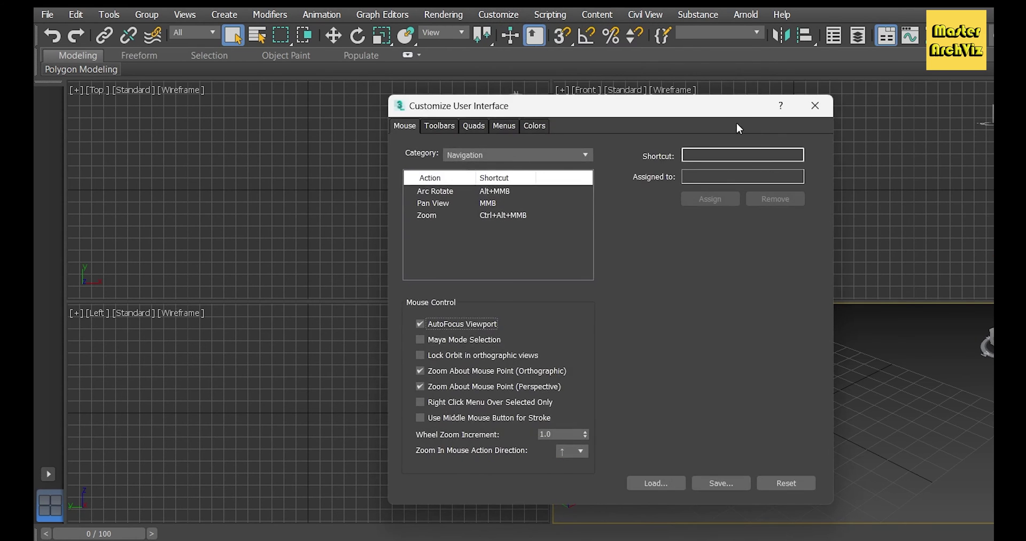
{"action": "left_click", "coordinate": [439, 125]}
{"action": "left_click", "coordinate": [515, 175]}
{"action": "left_click", "coordinate": [591, 296]}
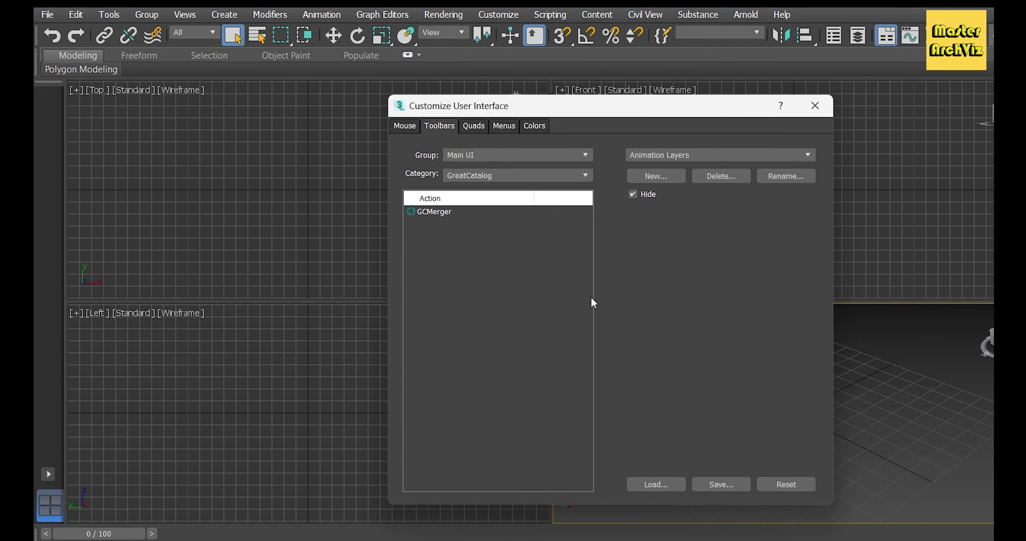
{"action": "left_click", "coordinate": [655, 176]}
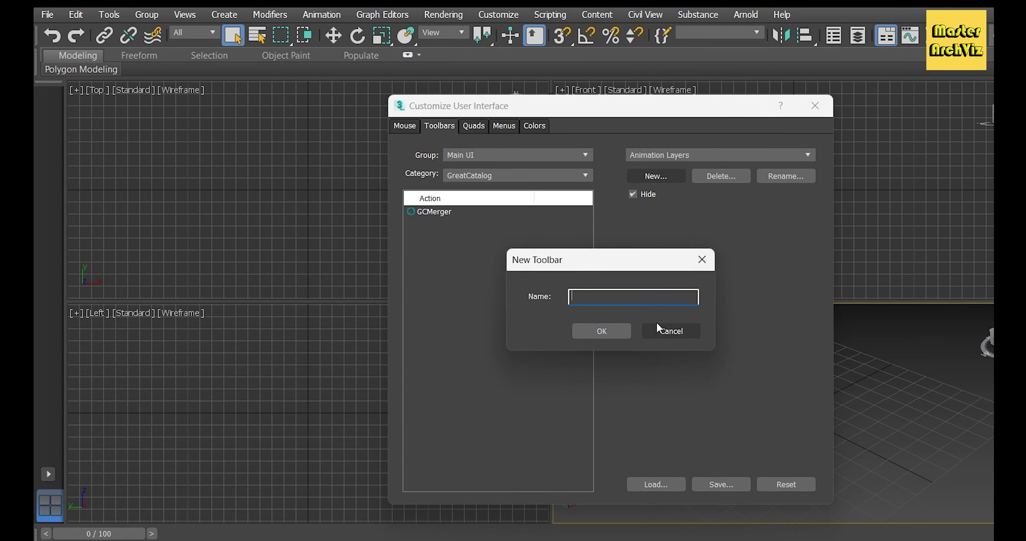
{"action": "type", "text": "GC Merger"}
{"action": "left_click", "coordinate": [615, 330]}
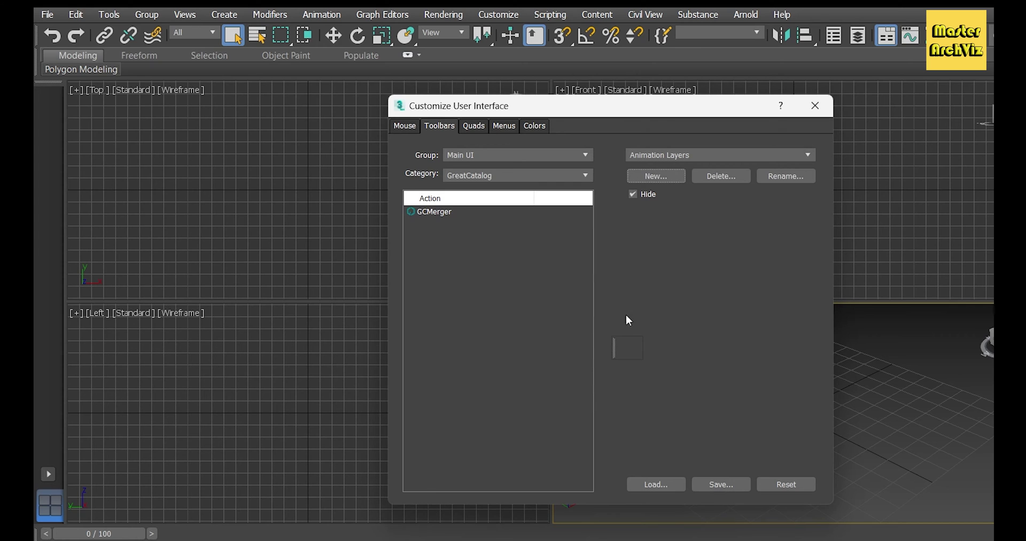
Step: Add the GCMerger action to the new toolbar, dock the toolbar, and close the interface customization
{"action": "left_click_drag", "start_coordinate": [427, 211], "coordinate": [629, 354]}
{"action": "double_click", "coordinate": [614, 348]}
{"action": "left_click", "coordinate": [814, 105]}
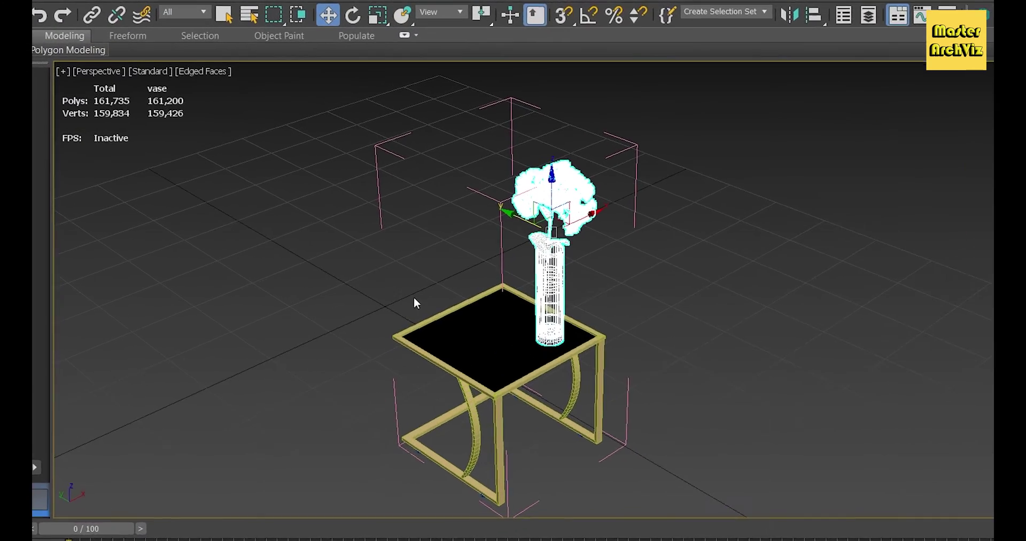
{"action": "left_click", "coordinate": [389, 284]}
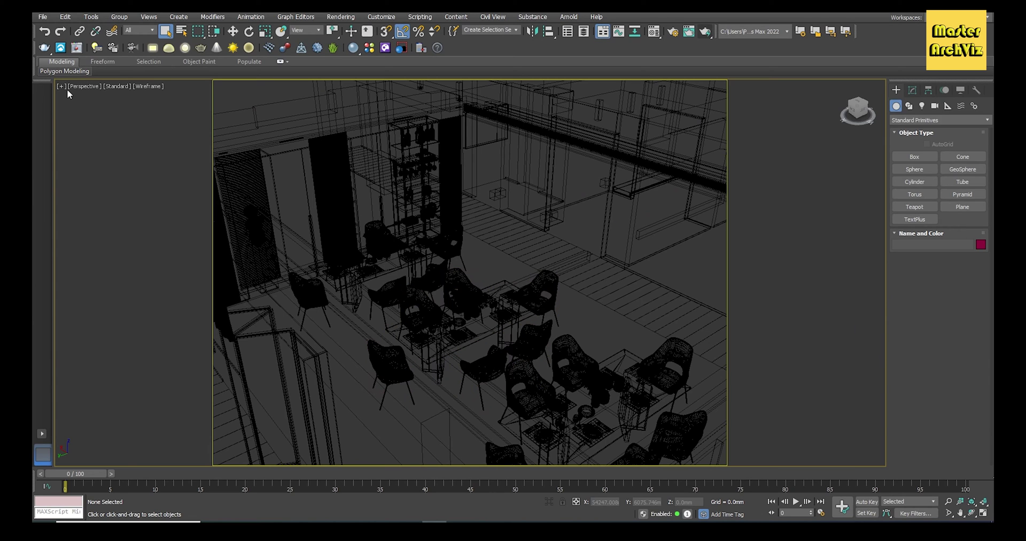
Step: Show statistics in the perspective viewport, and configure them to report Total + Selection counts
{"action": "key", "text": "7"}
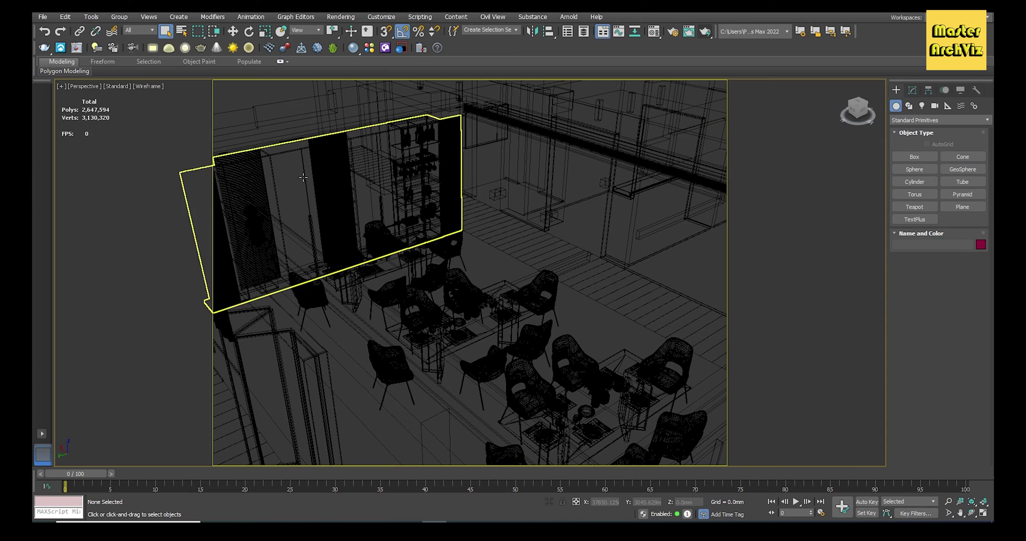
{"action": "left_click", "coordinate": [60, 86]}
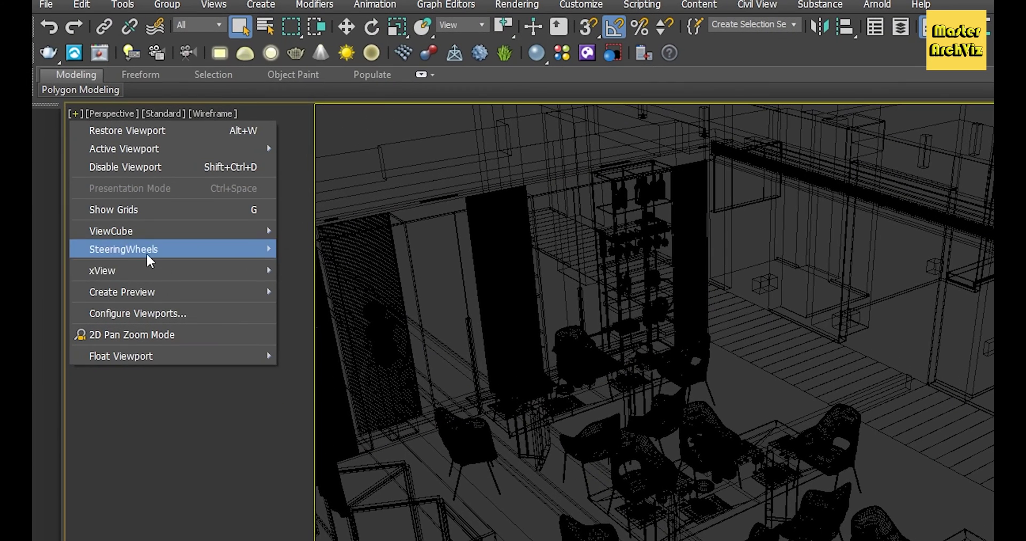
{"action": "mouse_move", "coordinate": [118, 189]}
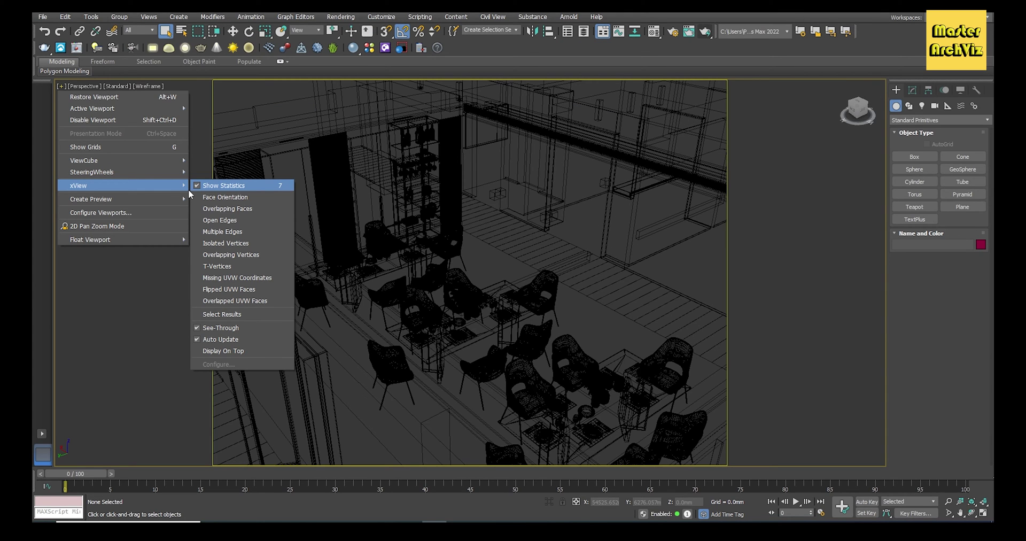
{"action": "left_click", "coordinate": [118, 213]}
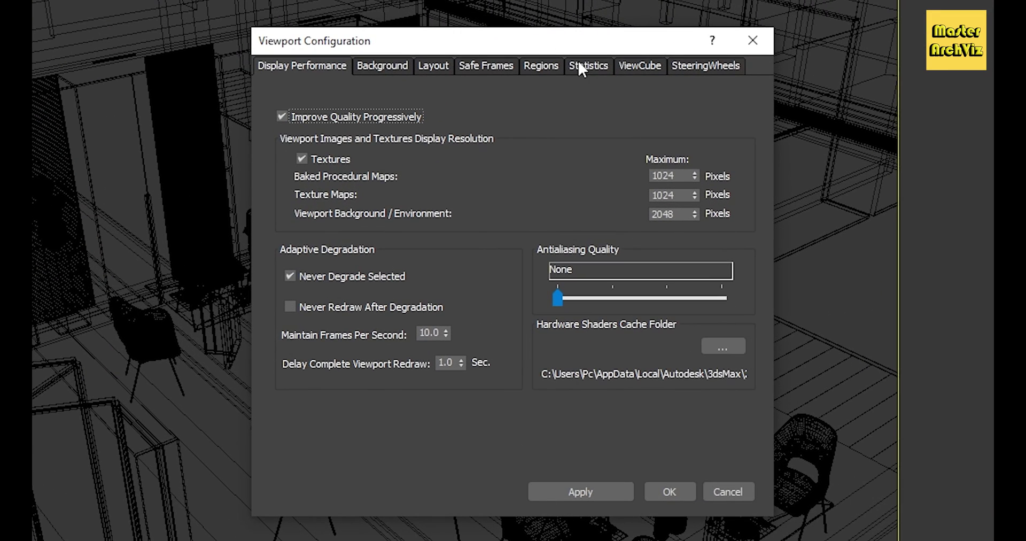
{"action": "left_click", "coordinate": [579, 63]}
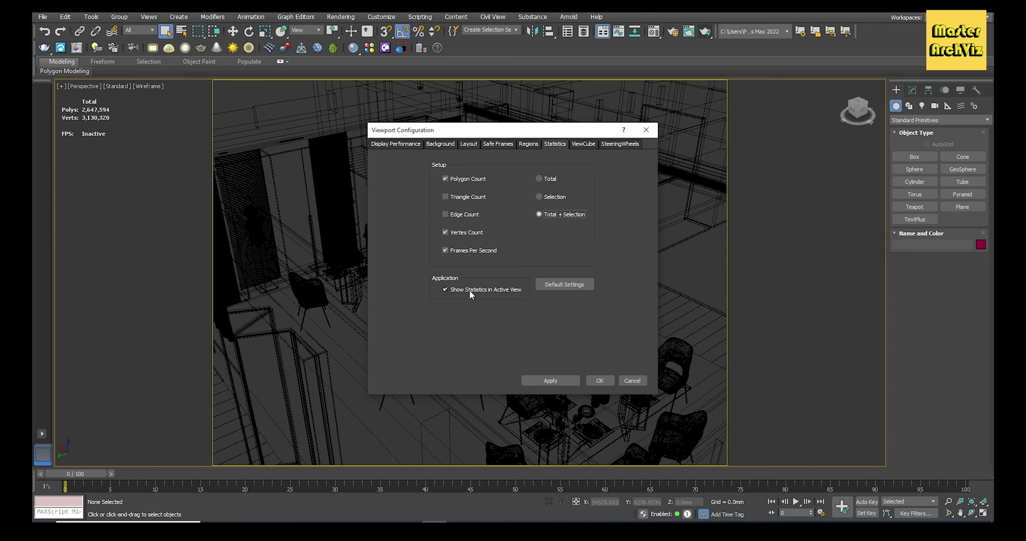
{"action": "left_click", "coordinate": [568, 382]}
{"action": "left_click", "coordinate": [599, 380]}
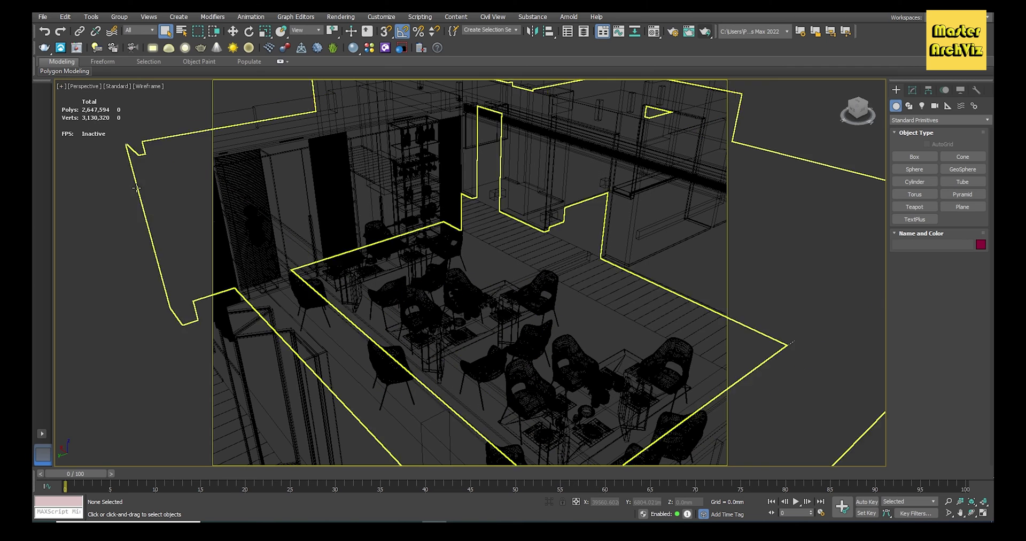
Step: Check the polygon and vertex counts of the middle dining set group and of the wall panel group
{"action": "left_click", "coordinate": [510, 314]}
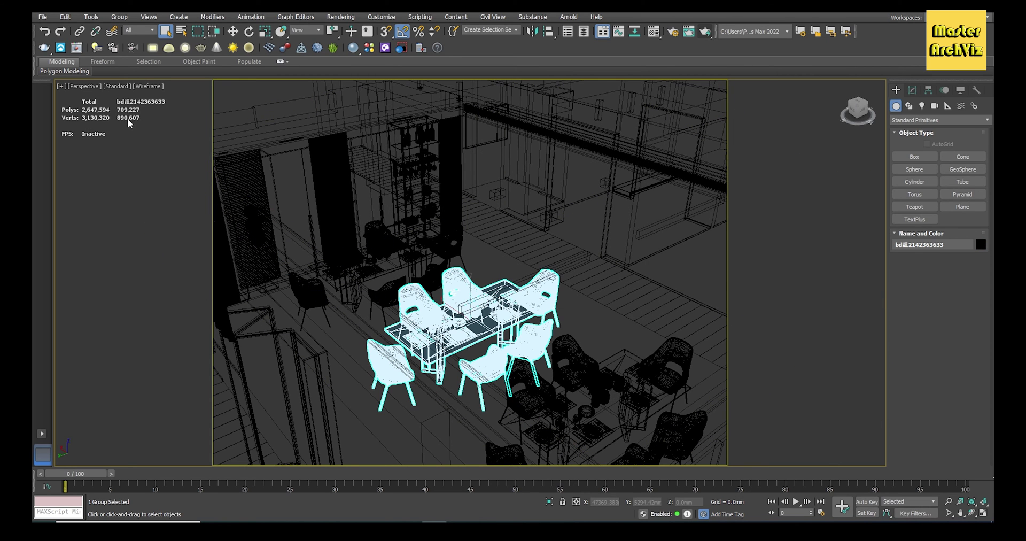
{"action": "left_click", "coordinate": [342, 229]}
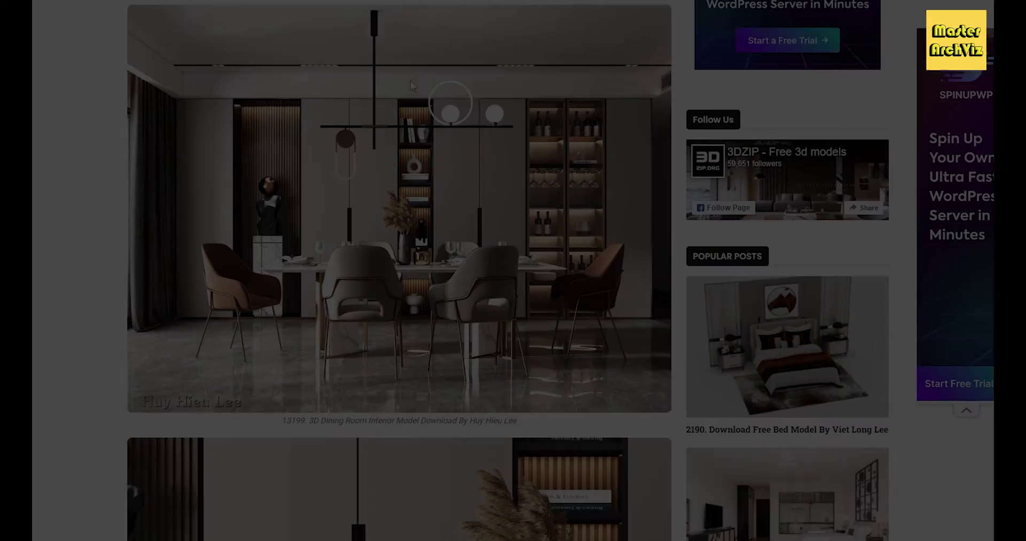
Step: Look through the preview renders on the web page of the 13199 3D Dining Room Interior model
{"action": "scroll", "coordinate": [390, 79], "scroll_direction": "down", "scroll_amount": 10}
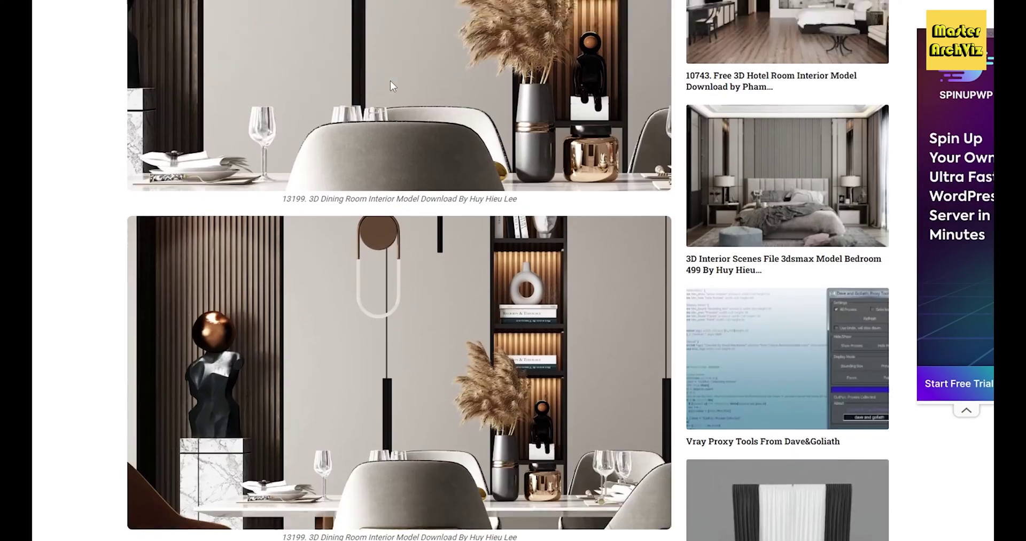
{"action": "scroll", "coordinate": [393, 102], "scroll_direction": "up", "scroll_amount": 5}
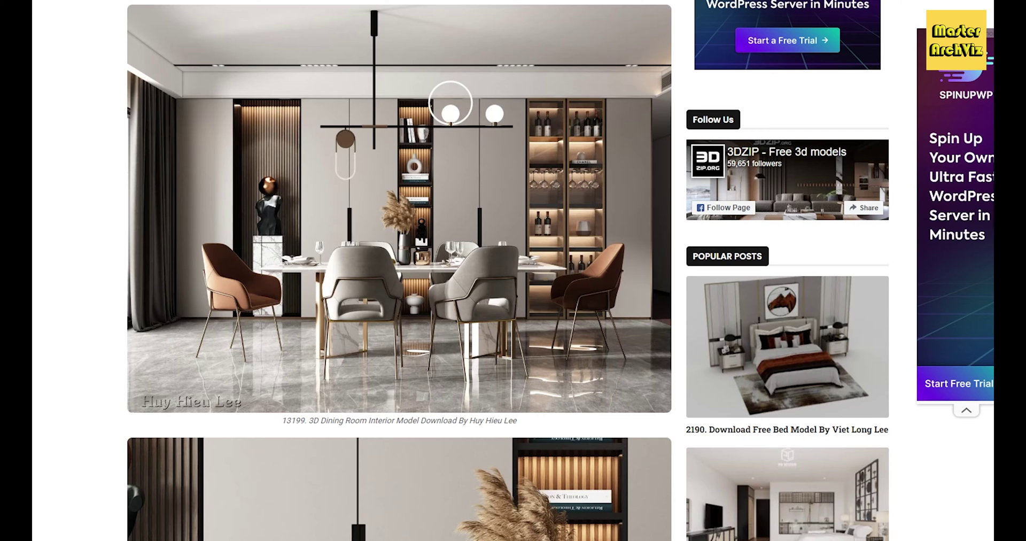
{"action": "scroll", "coordinate": [411, 261], "scroll_direction": "down", "scroll_amount": 7}
{"action": "scroll", "coordinate": [412, 259], "scroll_direction": "down", "scroll_amount": 15}
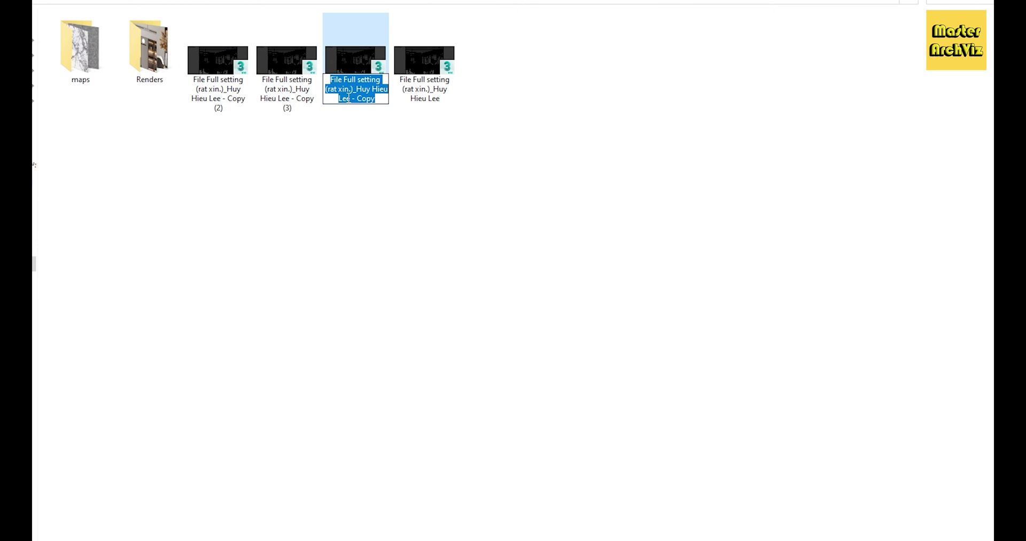
Step: Rename the three copies of the scene file as Method 1, Method 2 and Method 3
{"action": "type", "text": "Method 1"}
{"action": "left_click", "coordinate": [266, 92]}
{"action": "key", "text": "F2"}
{"action": "type", "text": "Method 2"}
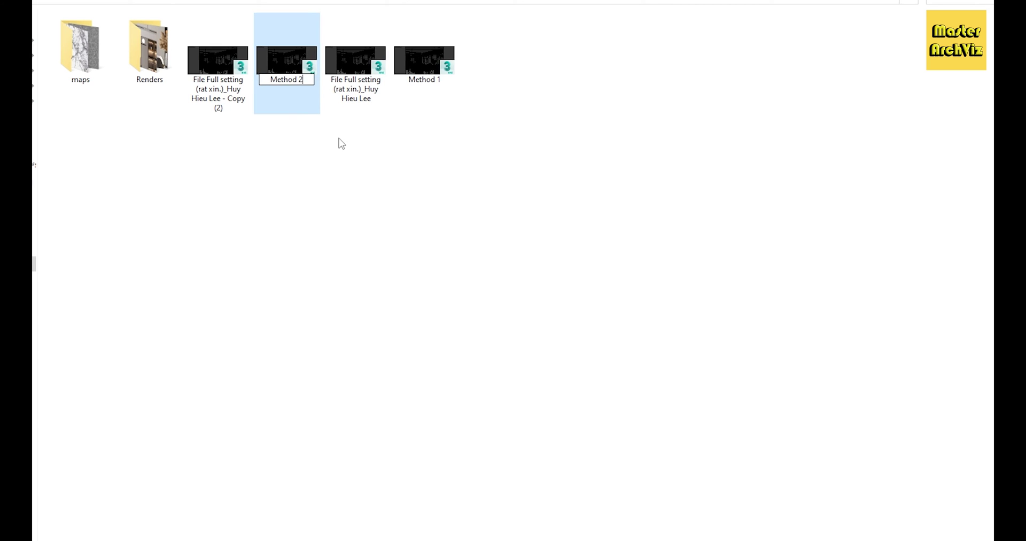
{"action": "key", "text": "Return"}
{"action": "key", "text": "F2"}
{"action": "type", "text": "Method 3"}
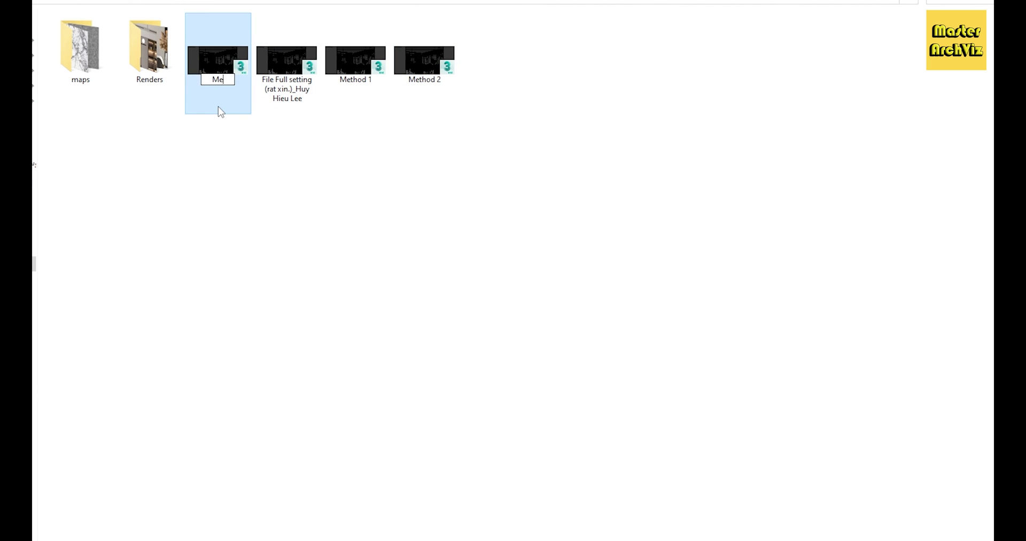
{"action": "key", "text": "Return"}
Step: Rename the remaining scene file as Original File, replacing the start of the name with a capital O
{"action": "left_click", "coordinate": [218, 94]}
{"action": "type", "text": "Original File"}
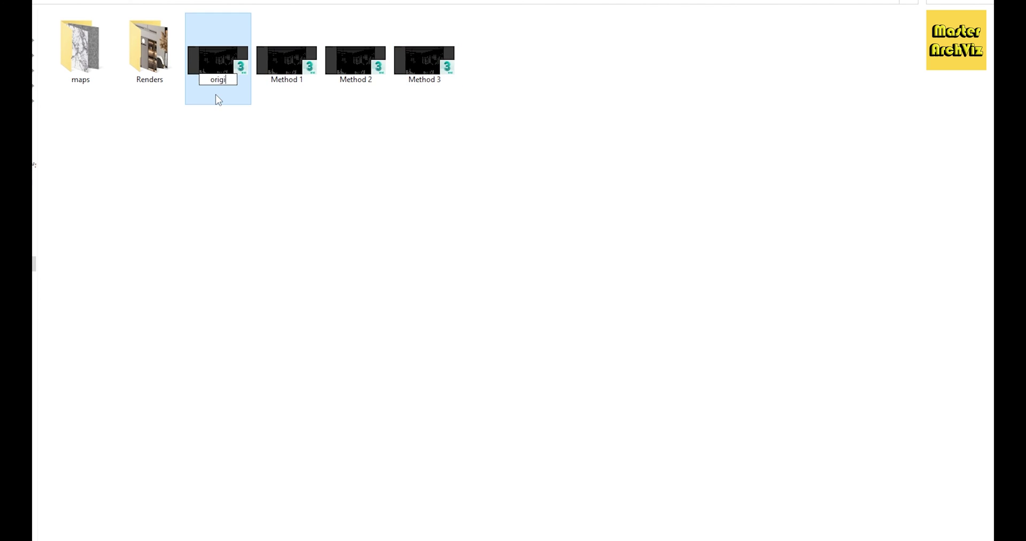
{"action": "key", "text": "Return"}
{"action": "left_click", "coordinate": [409, 81]}
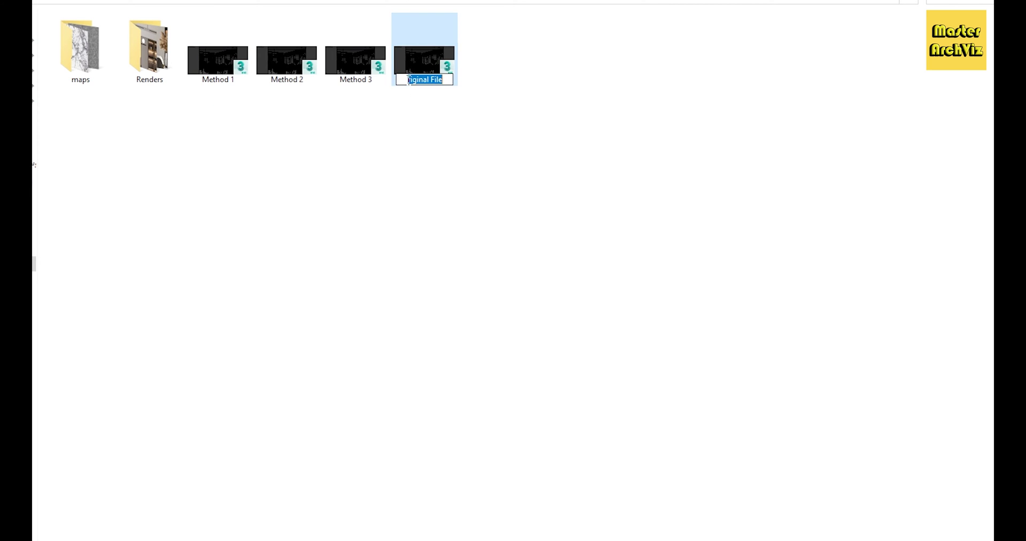
{"action": "left_click", "coordinate": [409, 80]}
{"action": "key", "text": "BackSpace"}
{"action": "type", "text": "O"}
{"action": "left_click", "coordinate": [418, 150]}
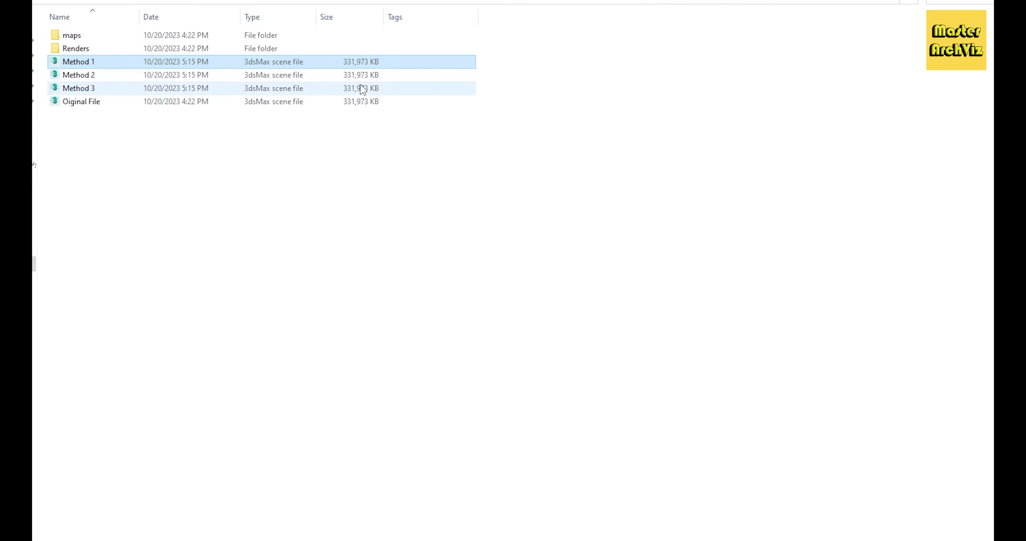
Step: Show the folder contents with file details, and compare the sizes of the Method scene files
{"action": "left_click", "coordinate": [359, 77]}
{"action": "left_click", "coordinate": [355, 88]}
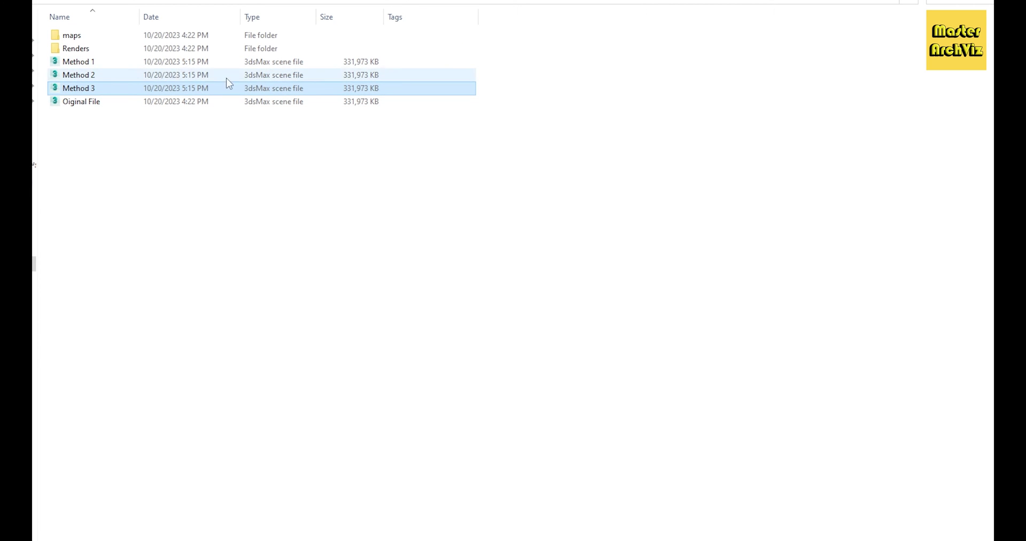
{"action": "left_click", "coordinate": [75, 62]}
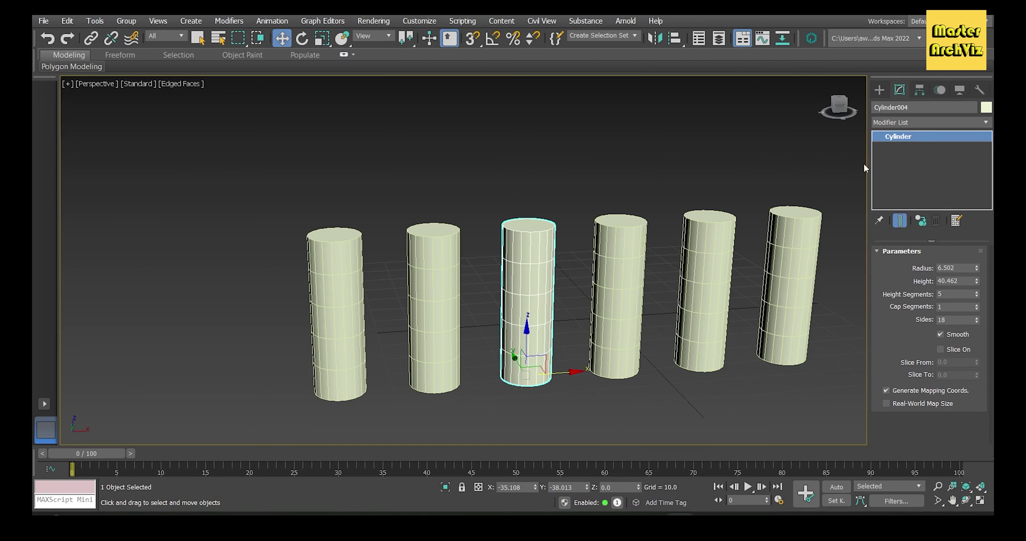
Step: Apply a Bend modifier to the selected third cylinder in the row of six
{"action": "left_click", "coordinate": [909, 122]}
{"action": "key", "text": "Return"}
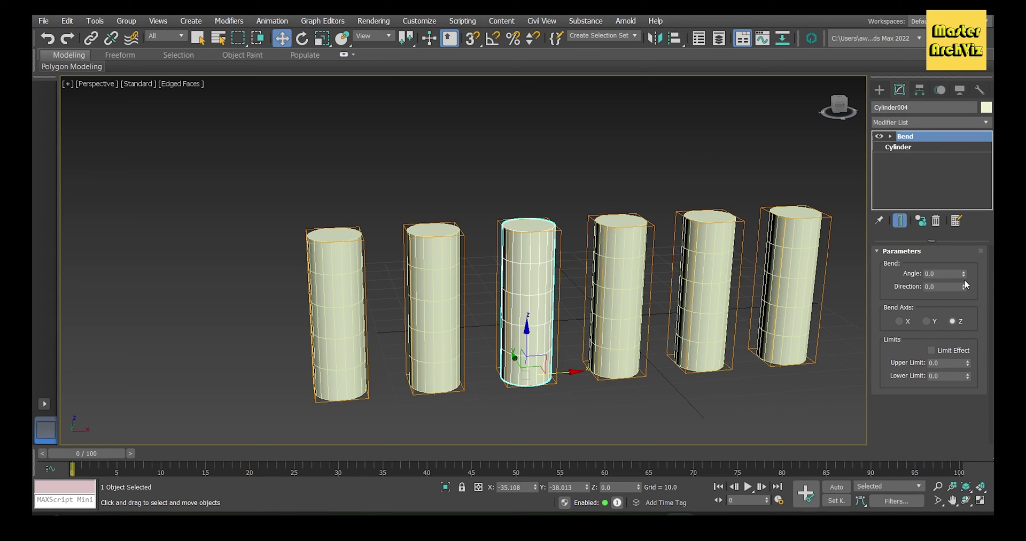
Step: Set the selected cylinder's Bend angle to -81.5 and its bend direction to -125
{"action": "left_click_drag", "start_coordinate": [964, 287], "coordinate": [35, 453]}
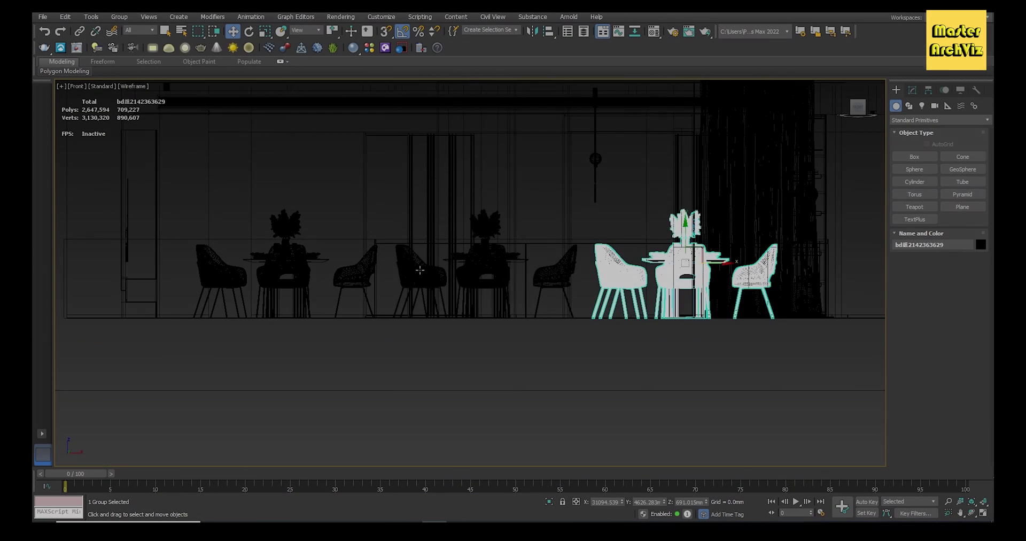
Step: Select the two dining table groups farthest from the curtain in the front view and delete them
{"action": "left_click", "coordinate": [412, 270]}
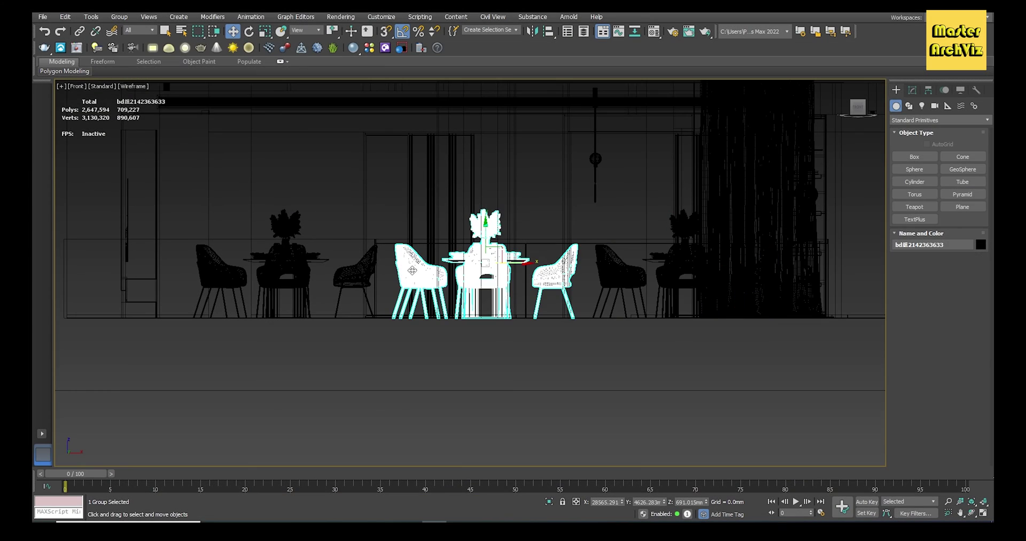
{"action": "left_click", "coordinate": [356, 268]}
{"action": "left_click", "coordinate": [413, 271], "text": "ctrl"}
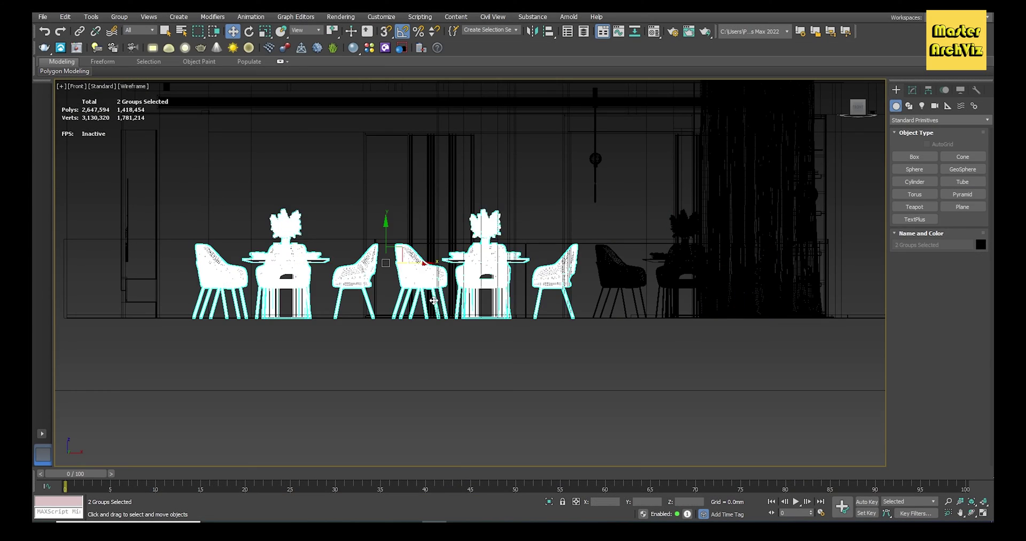
{"action": "key", "text": "Delete"}
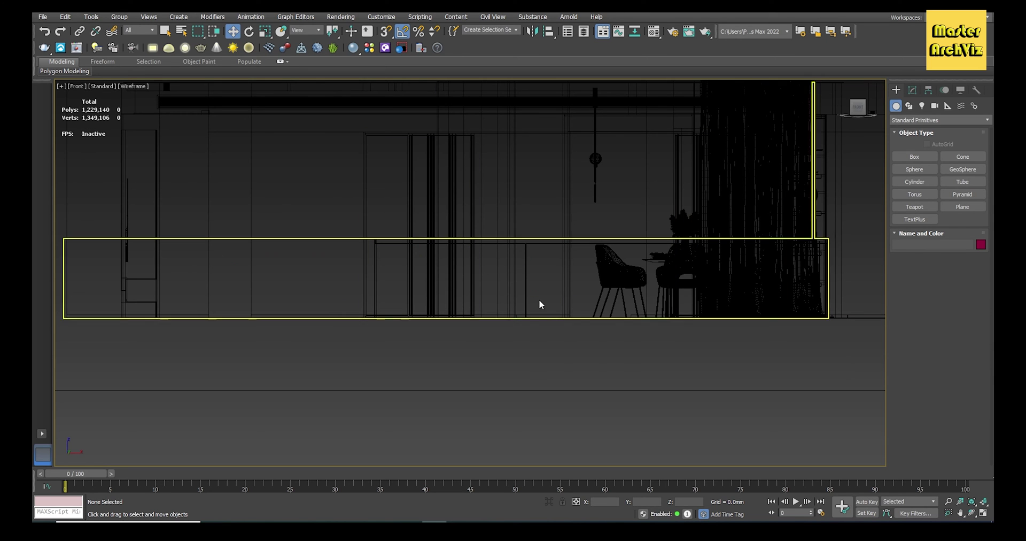
Step: Clone the remaining dining table group sideways as two evenly spaced instances
{"action": "left_click", "coordinate": [616, 267]}
{"action": "left_click_drag", "start_coordinate": [716, 285], "coordinate": [486, 262], "text": "shift"}
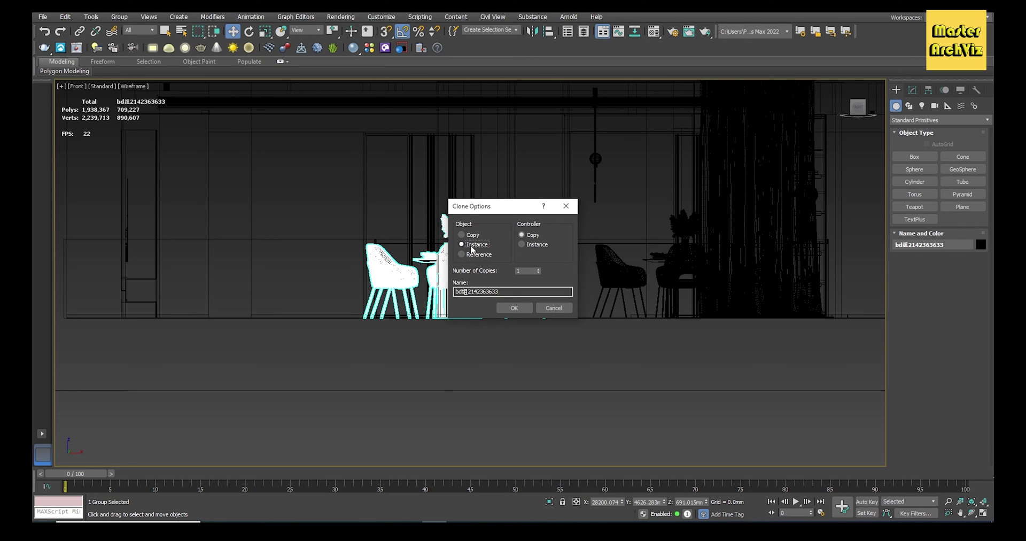
{"action": "left_click", "coordinate": [461, 244]}
{"action": "left_click", "coordinate": [538, 268]}
{"action": "left_click", "coordinate": [514, 308]}
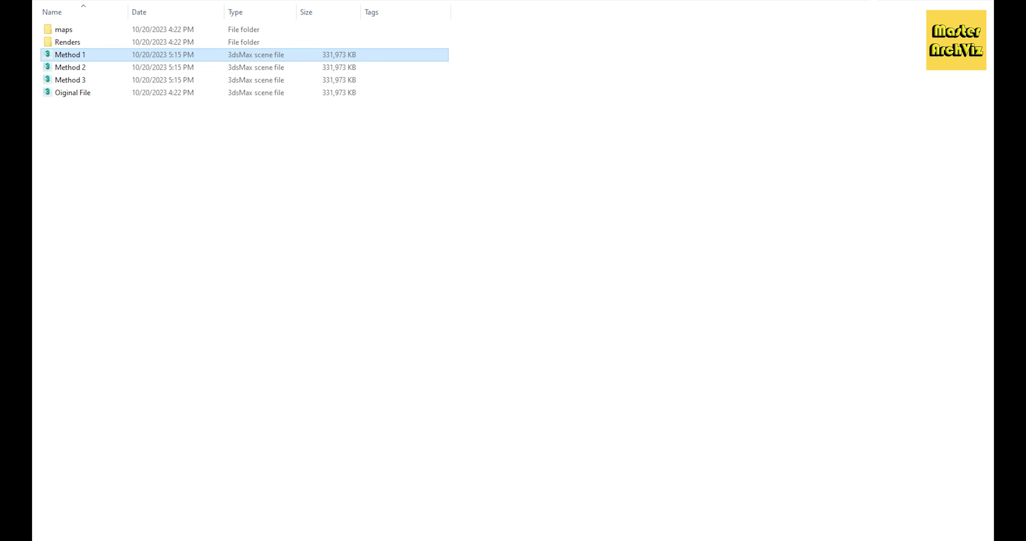
Step: Switch to 3ds Max, shrink its window so the file list stays visible, and save the Method 1 scene
{"action": "left_click", "coordinate": [418, 538]}
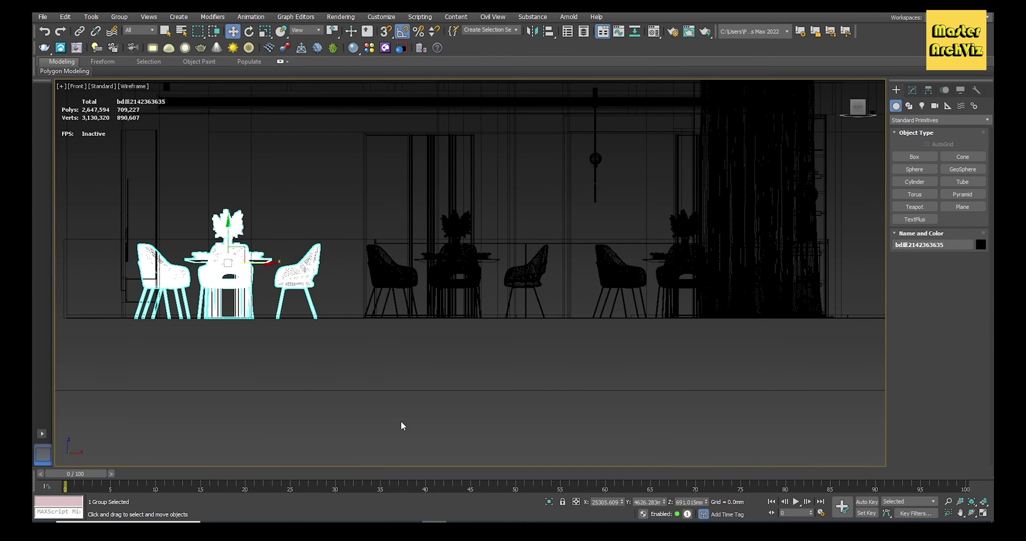
{"action": "left_click", "coordinate": [338, 353]}
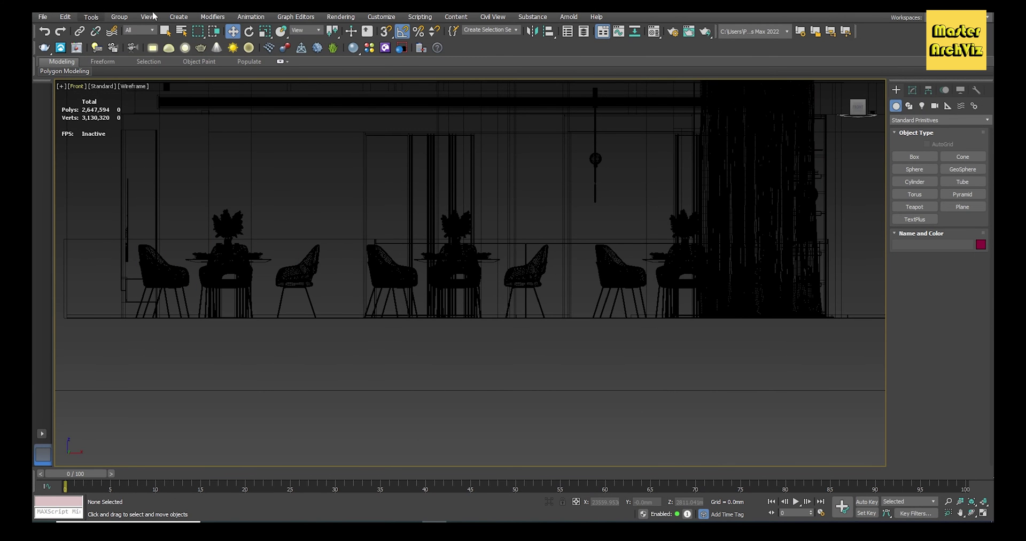
{"action": "left_click_drag", "start_coordinate": [252, 8], "coordinate": [343, 72]}
{"action": "left_click_drag", "start_coordinate": [309, 32], "coordinate": [528, 132]}
{"action": "left_click", "coordinate": [277, 149]}
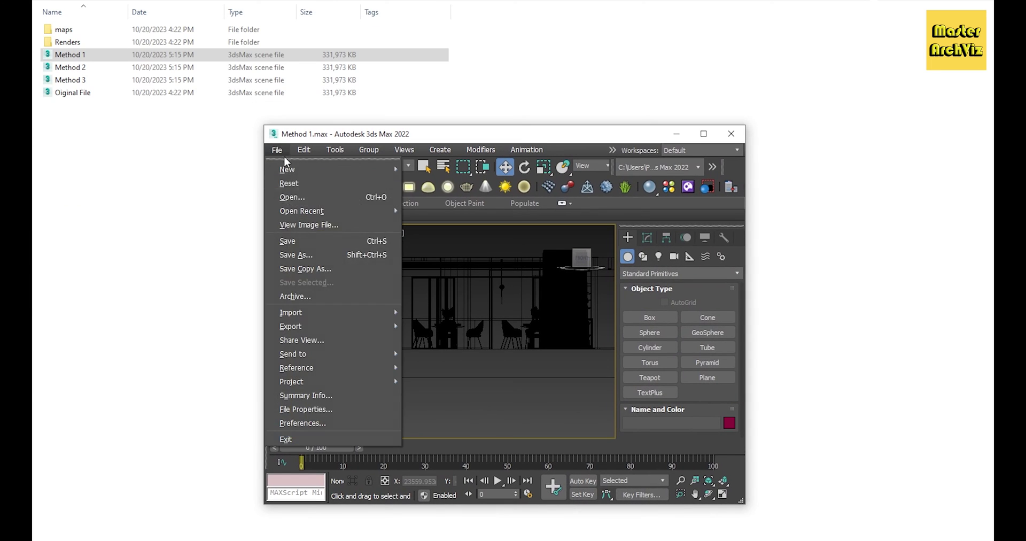
{"action": "left_click", "coordinate": [305, 242]}
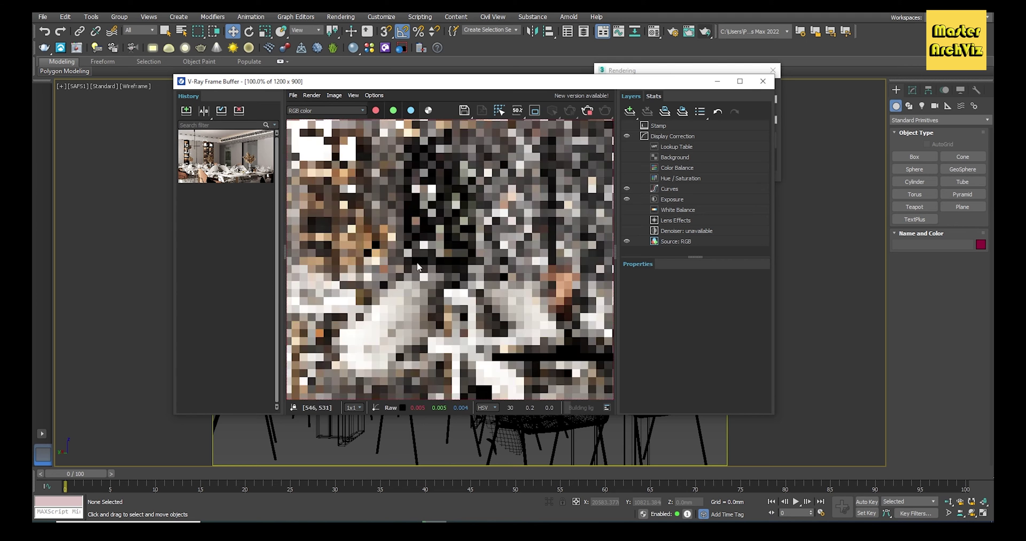
Step: Examine the dining area in the perspective view from several angles, checking how its tables and surrounding objects are grouped
{"action": "scroll", "coordinate": [417, 266], "scroll_direction": "down", "scroll_amount": 2}
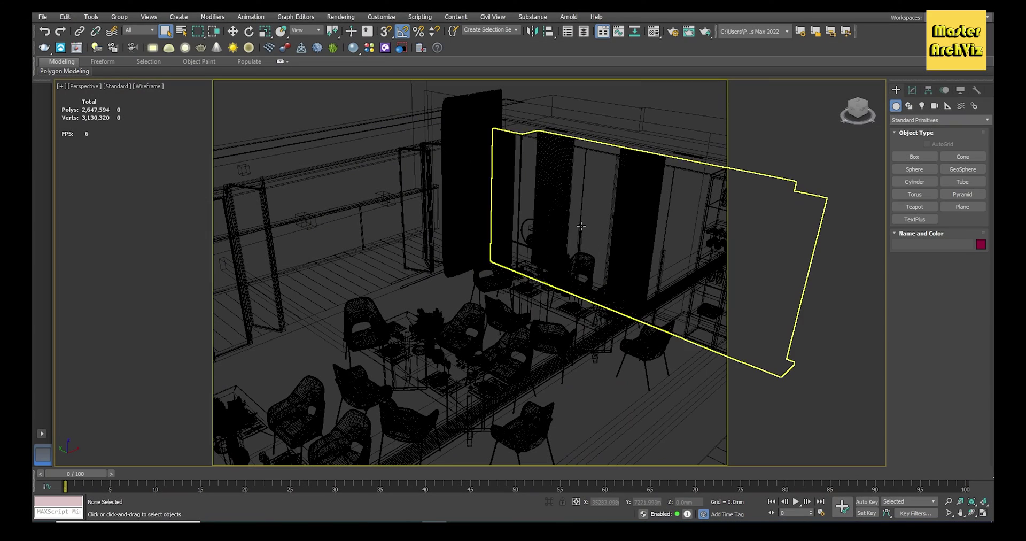
{"action": "scroll", "coordinate": [522, 254], "scroll_direction": "down", "scroll_amount": 1}
{"action": "middle_click_drag", "start_coordinate": [526, 280], "coordinate": [476, 296], "text": "alt"}
{"action": "left_click", "coordinate": [410, 271]}
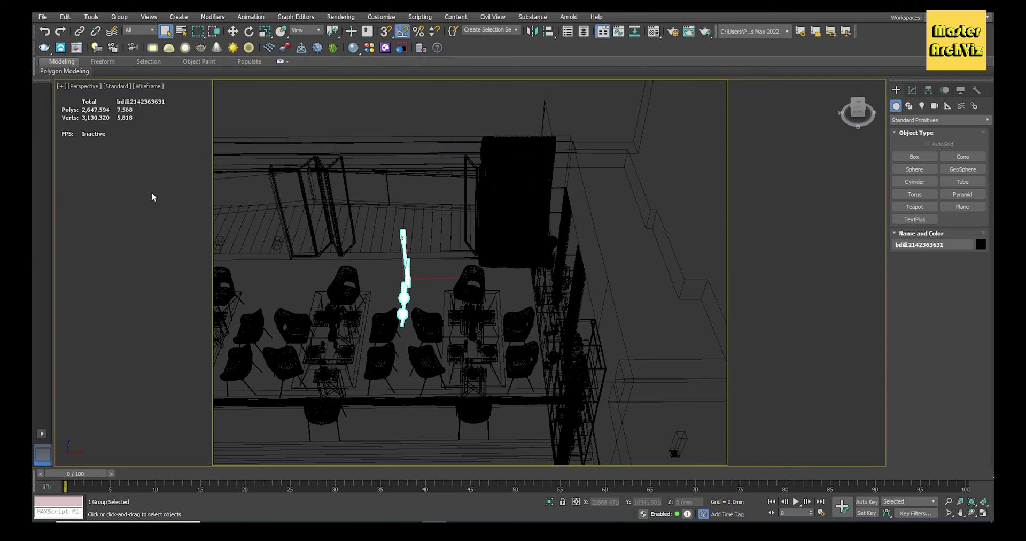
{"action": "scroll", "coordinate": [478, 260], "scroll_direction": "down", "scroll_amount": 2}
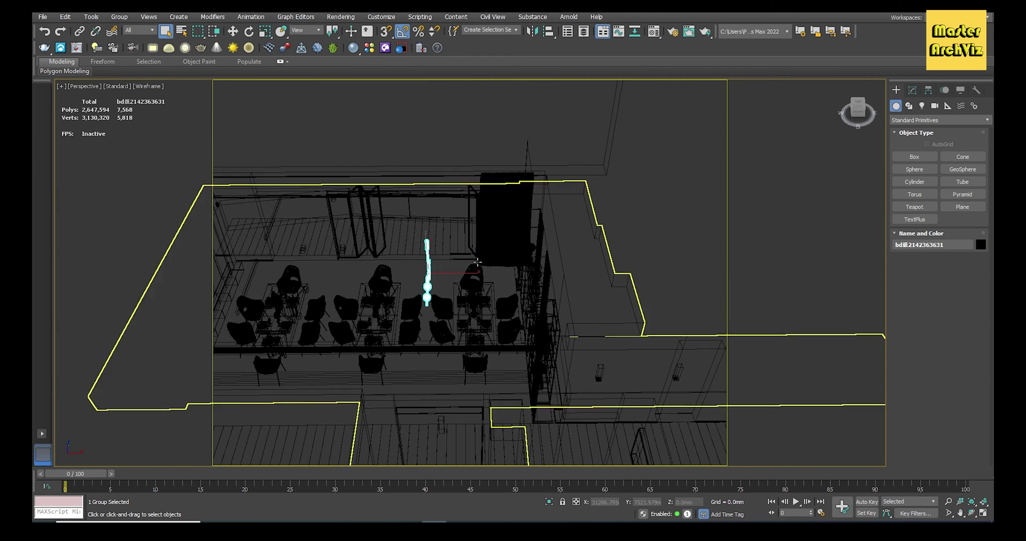
{"action": "scroll", "coordinate": [306, 242], "scroll_direction": "up", "scroll_amount": 2}
{"action": "left_click", "coordinate": [303, 261]}
{"action": "scroll", "coordinate": [459, 276], "scroll_direction": "down", "scroll_amount": 3}
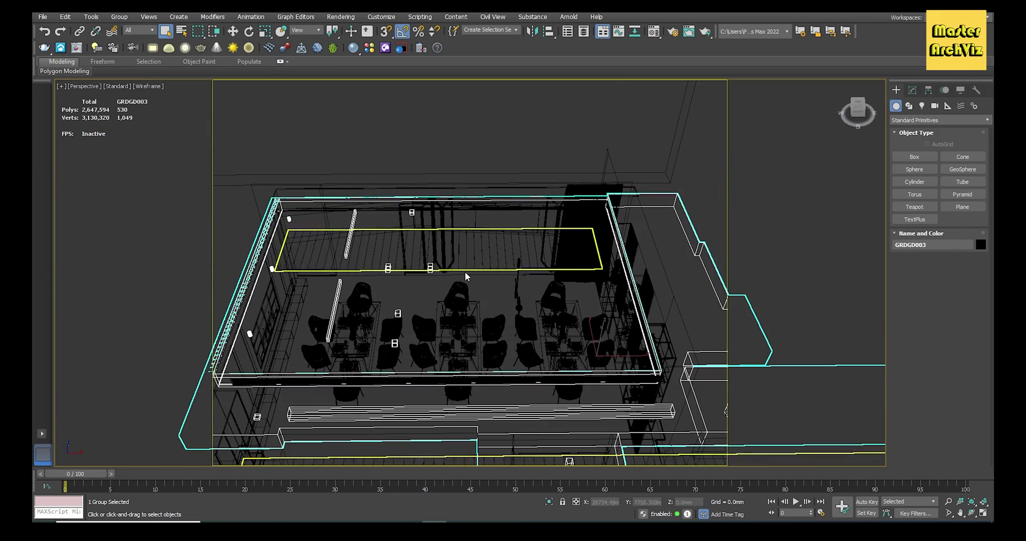
{"action": "left_click", "coordinate": [406, 303]}
{"action": "scroll", "coordinate": [406, 303], "scroll_direction": "up", "scroll_amount": 5}
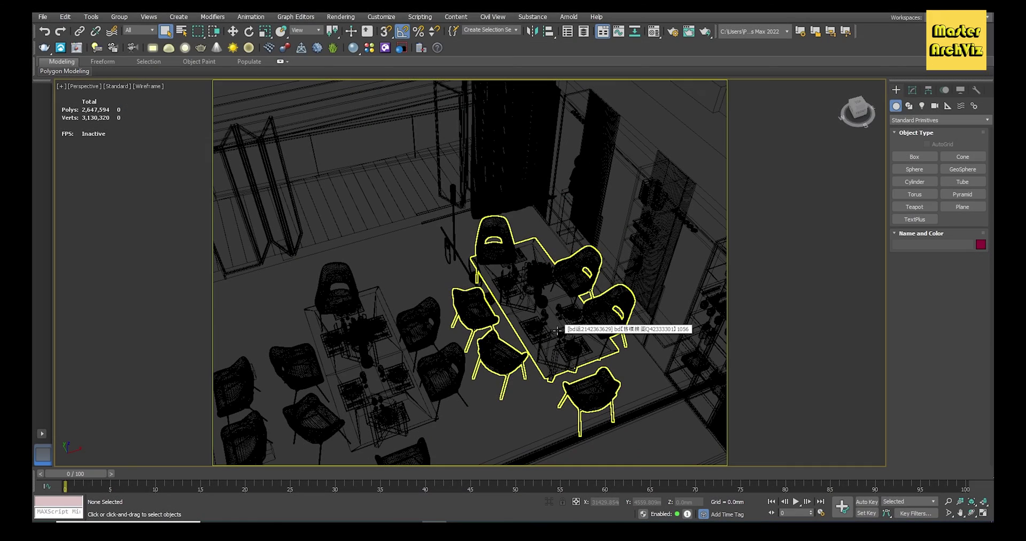
Step: Isolate the dining table group nearest the curtain and display it shaded in close-up
{"action": "left_click", "coordinate": [542, 302]}
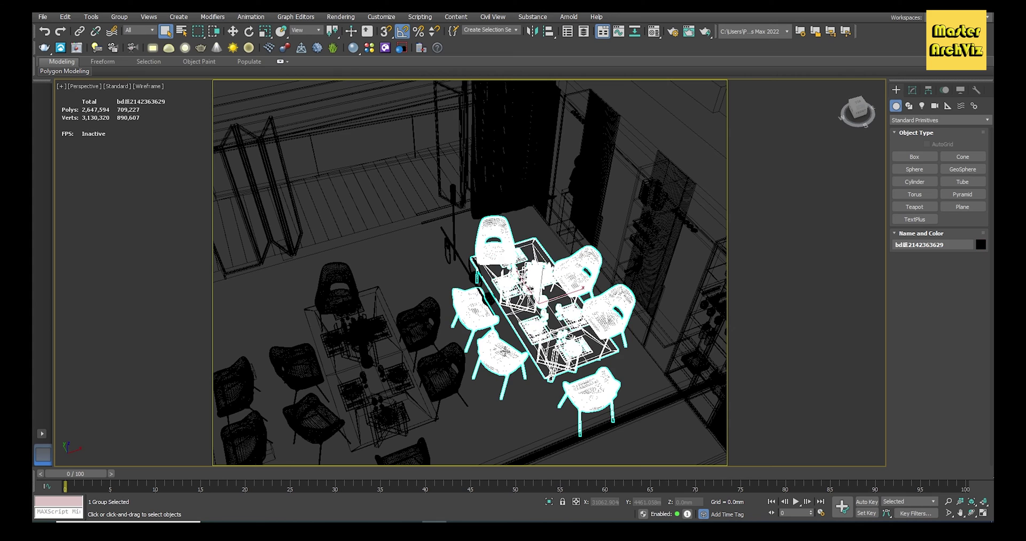
{"action": "scroll", "coordinate": [505, 296], "scroll_direction": "down", "scroll_amount": 3}
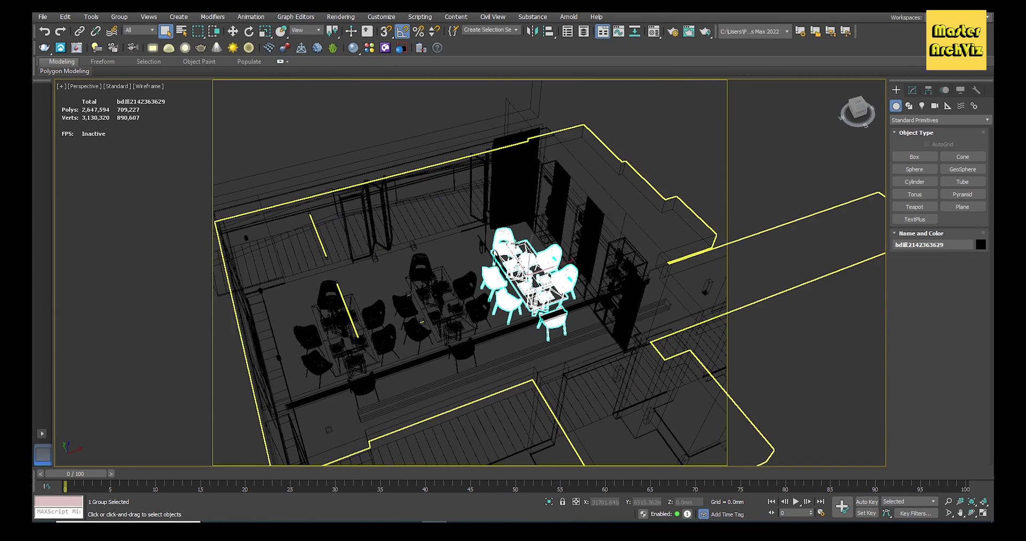
{"action": "left_click", "coordinate": [548, 501]}
{"action": "key", "text": "F3"}
{"action": "key", "text": "z"}
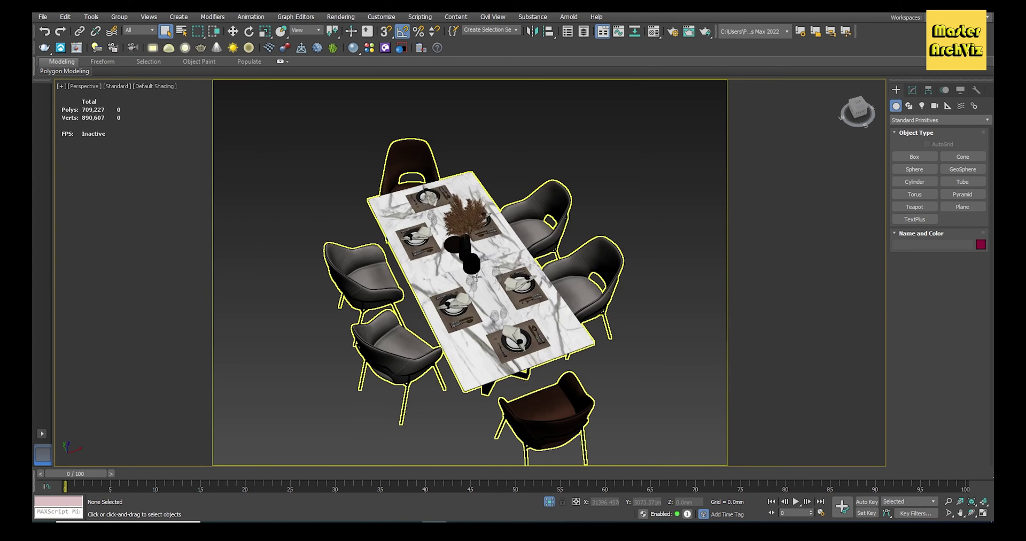
Step: Ungroup the isolated dining set repeatedly until all its nested groups are dissolved into separate objects
{"action": "left_click", "coordinate": [117, 17]}
{"action": "left_click", "coordinate": [126, 58]}
{"action": "left_click", "coordinate": [118, 17]}
{"action": "left_click", "coordinate": [133, 45]}
{"action": "left_click", "coordinate": [120, 16]}
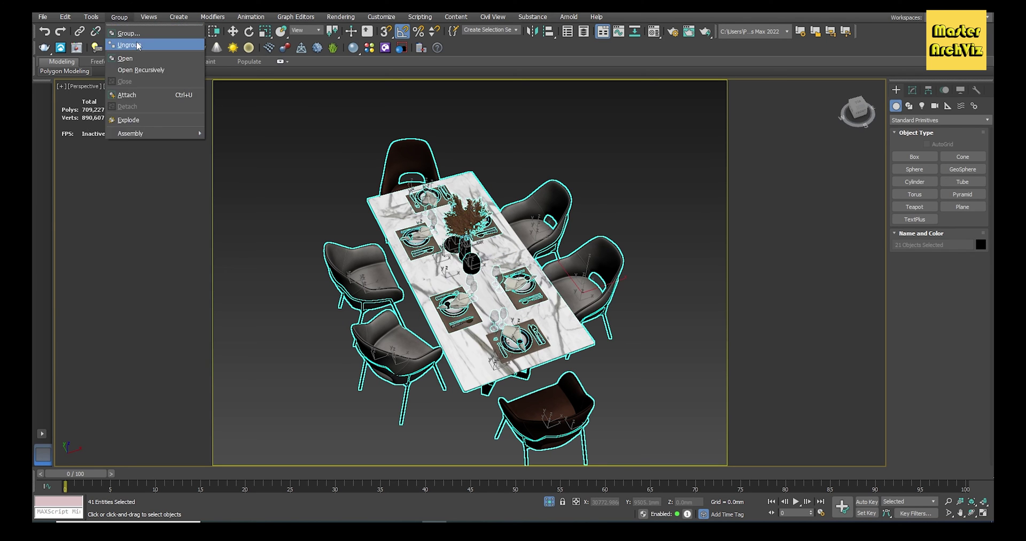
{"action": "left_click", "coordinate": [134, 45]}
{"action": "left_click", "coordinate": [121, 17]}
{"action": "left_click", "coordinate": [611, 364]}
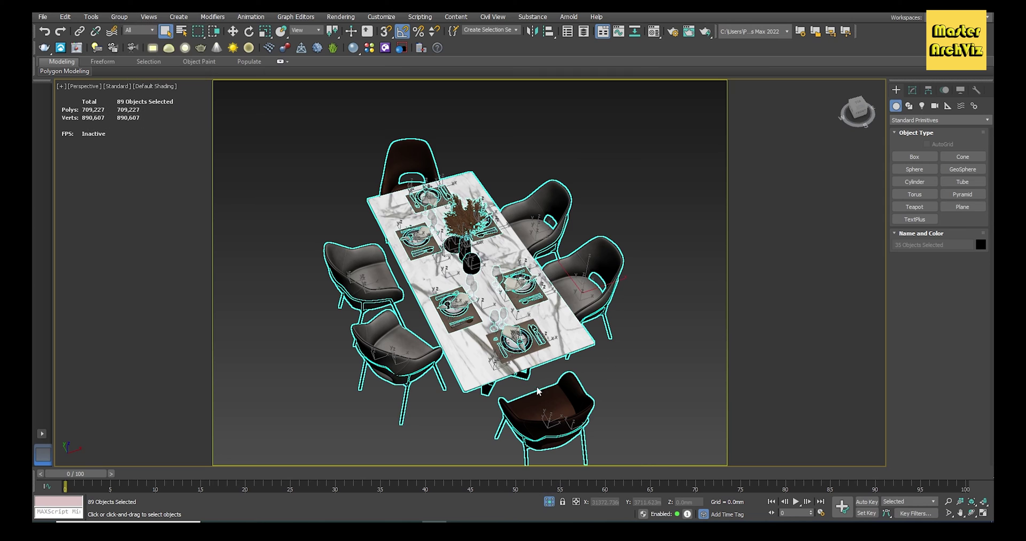
Step: Attach all other dining set objects to the marble tabletop, using Match Material IDs to Material with Condense Material and IDs
{"action": "left_click", "coordinate": [556, 398]}
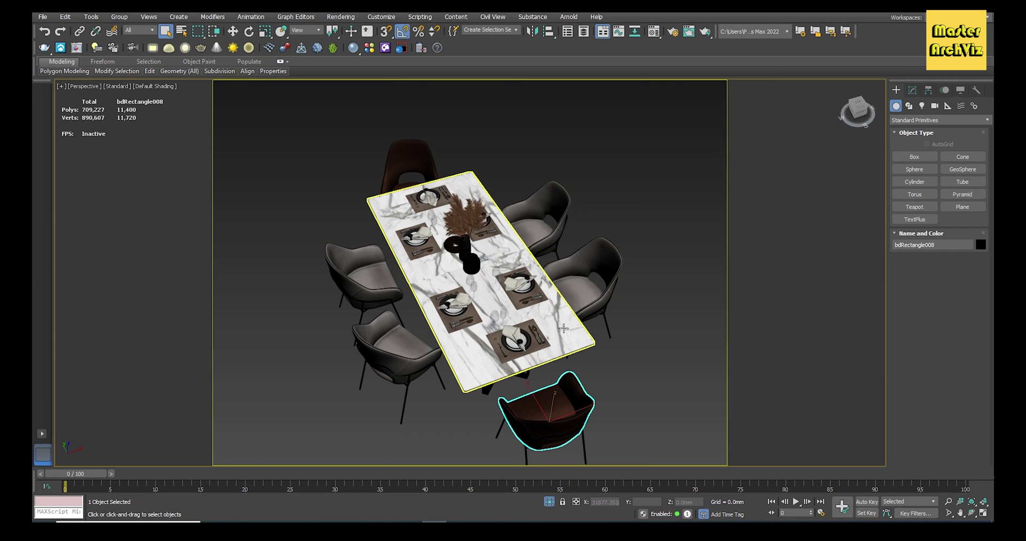
{"action": "left_click", "coordinate": [563, 328]}
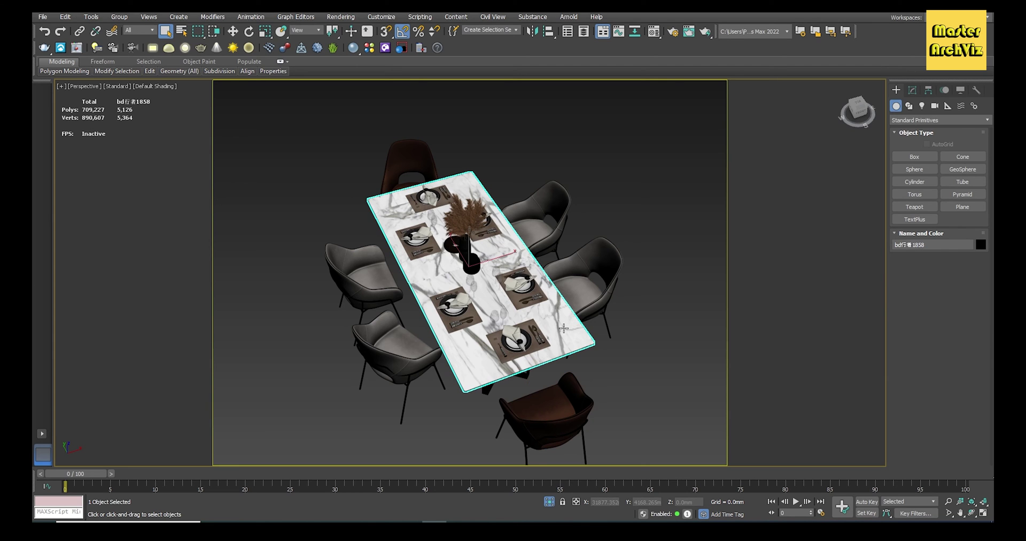
{"action": "left_click", "coordinate": [913, 90]}
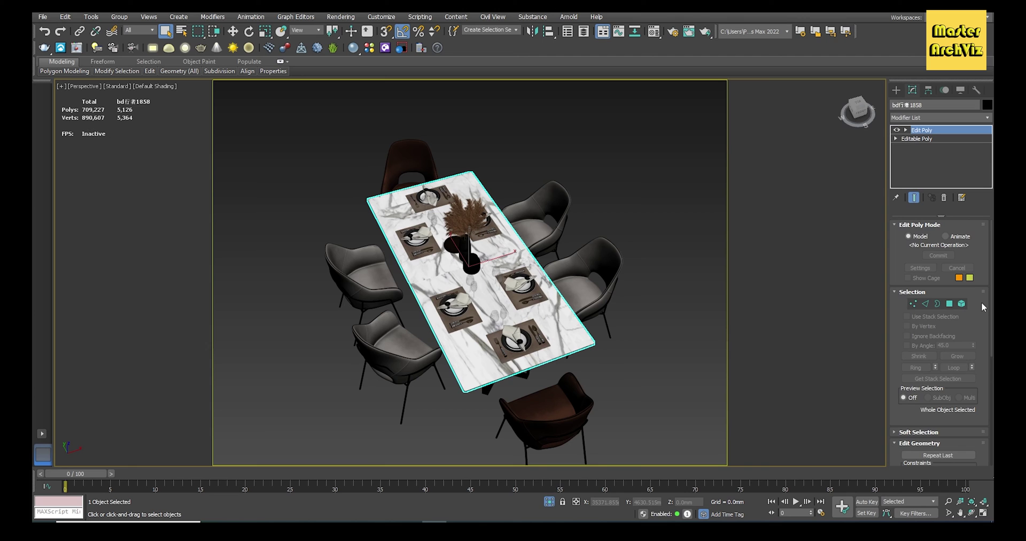
{"action": "scroll", "coordinate": [982, 307], "scroll_direction": "down", "scroll_amount": 3}
{"action": "key", "text": "h"}
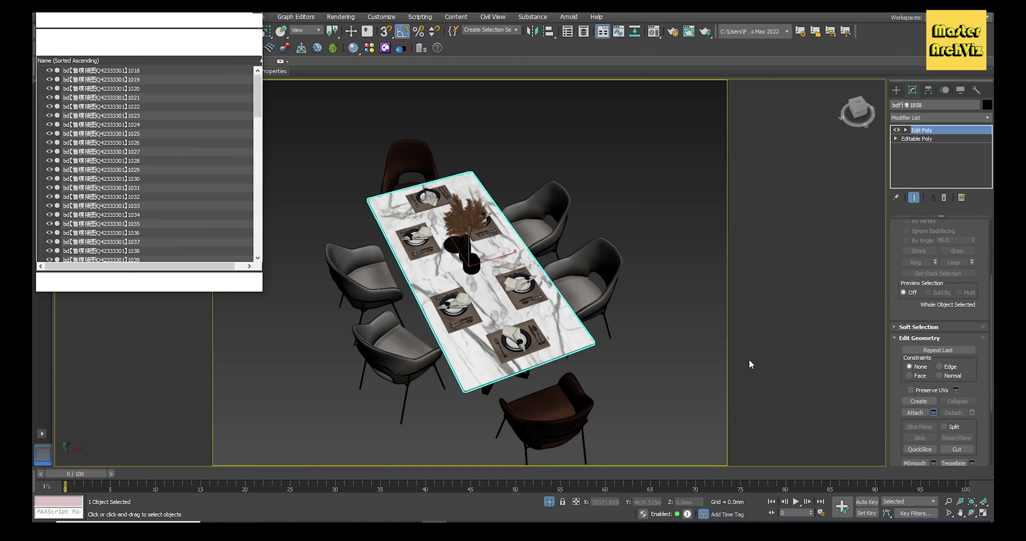
{"action": "key", "text": "ctrl+a"}
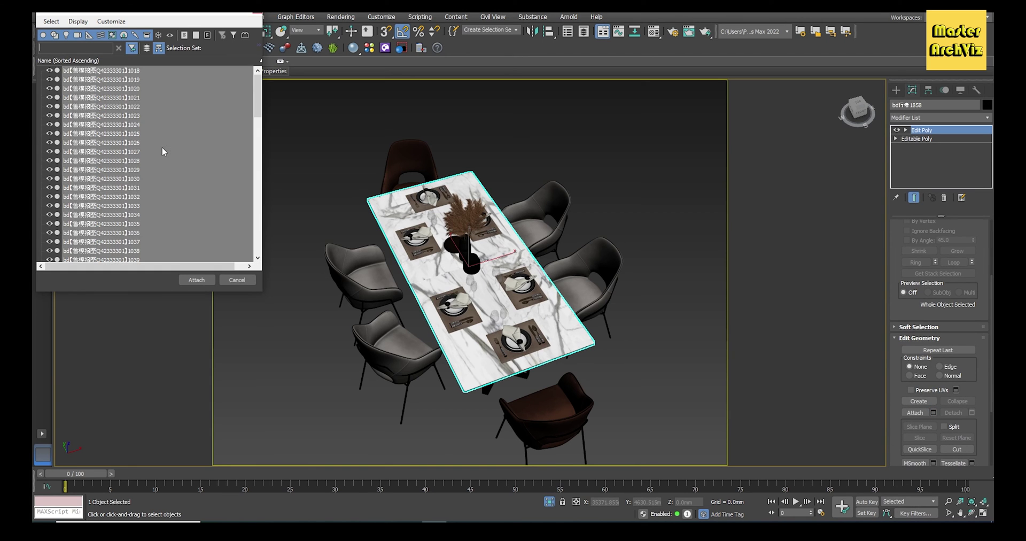
{"action": "left_click", "coordinate": [200, 281]}
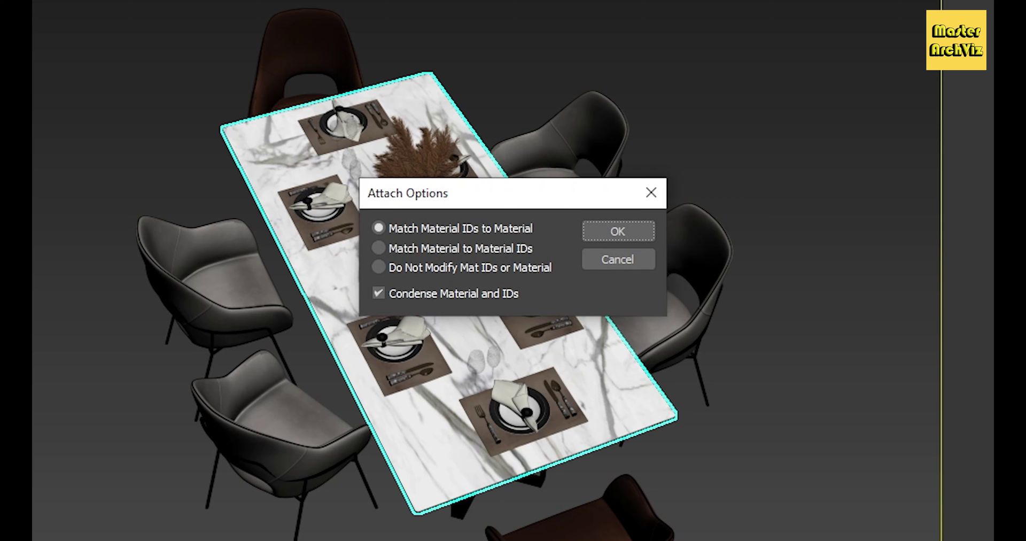
{"action": "left_click", "coordinate": [628, 226]}
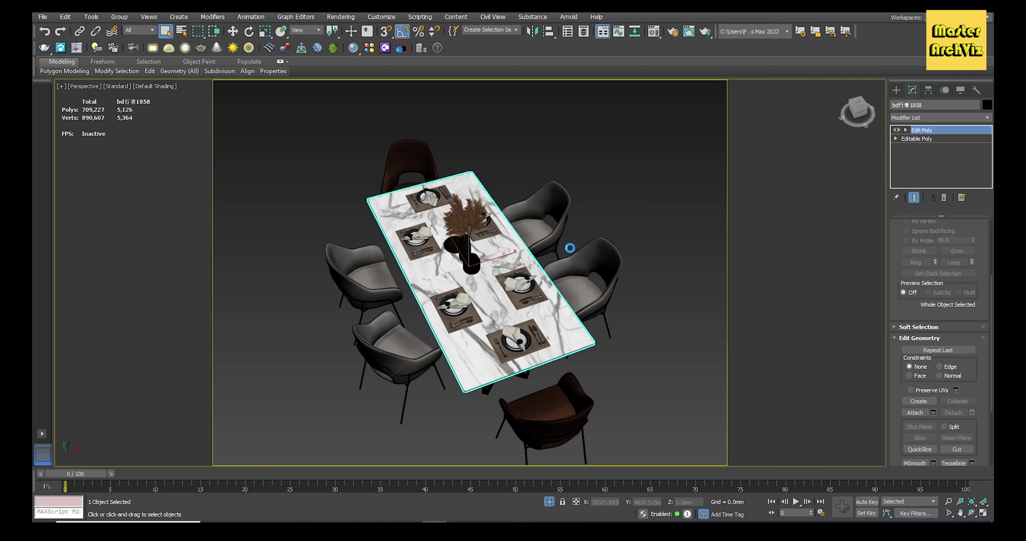
{"action": "left_click", "coordinate": [569, 247]}
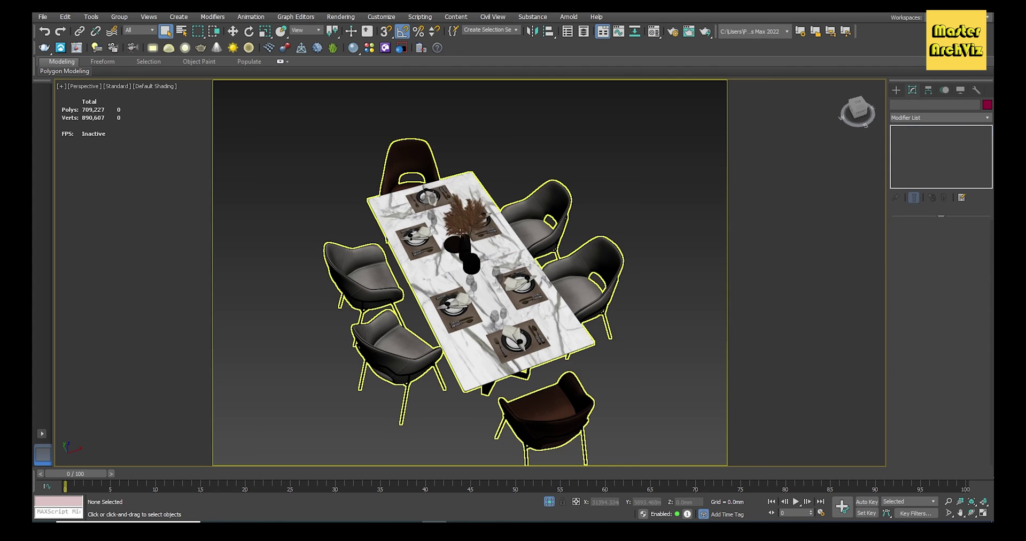
Step: End the isolation to show the whole scene again, keeping the merged dining set selected
{"action": "left_click", "coordinate": [549, 502]}
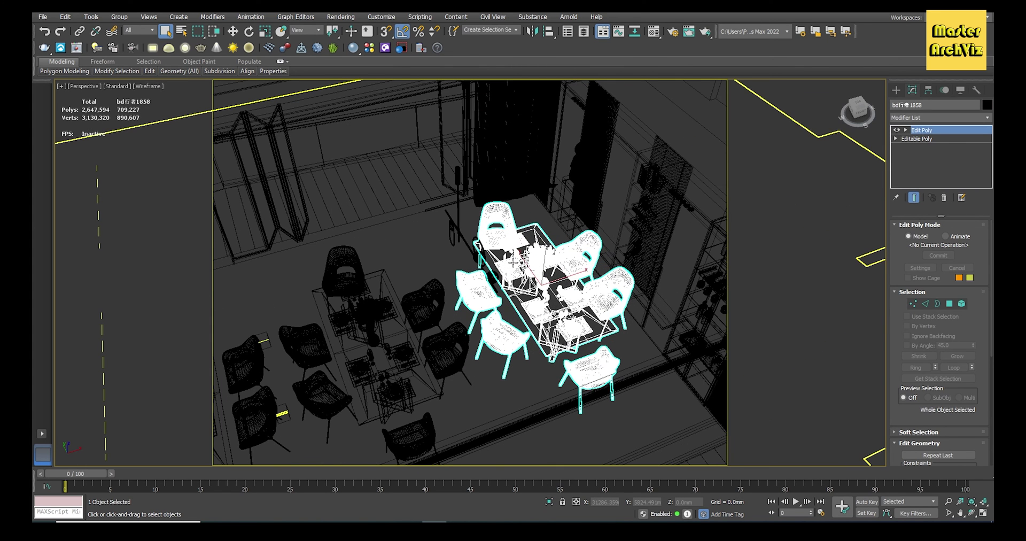
{"action": "key", "text": "q"}
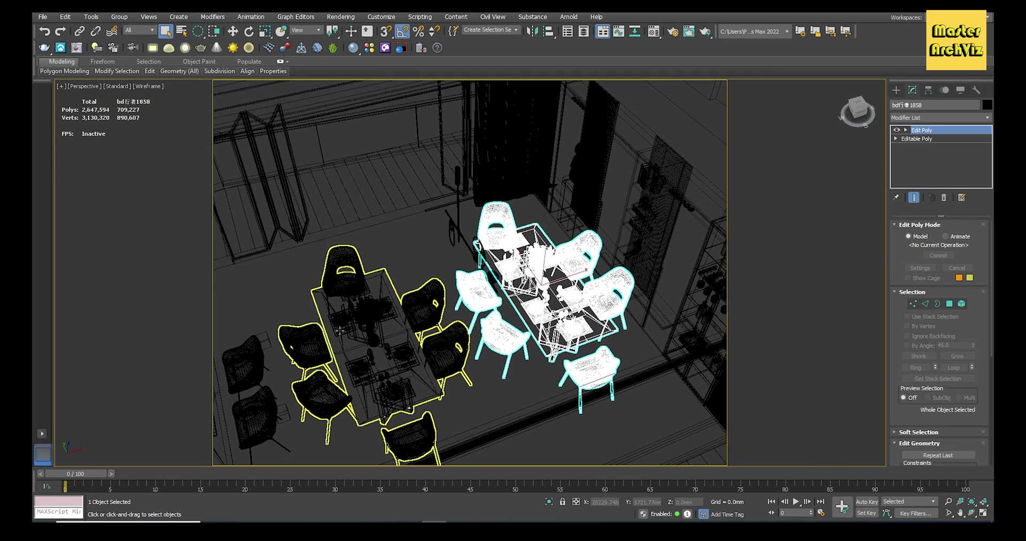
{"action": "left_click", "coordinate": [360, 328]}
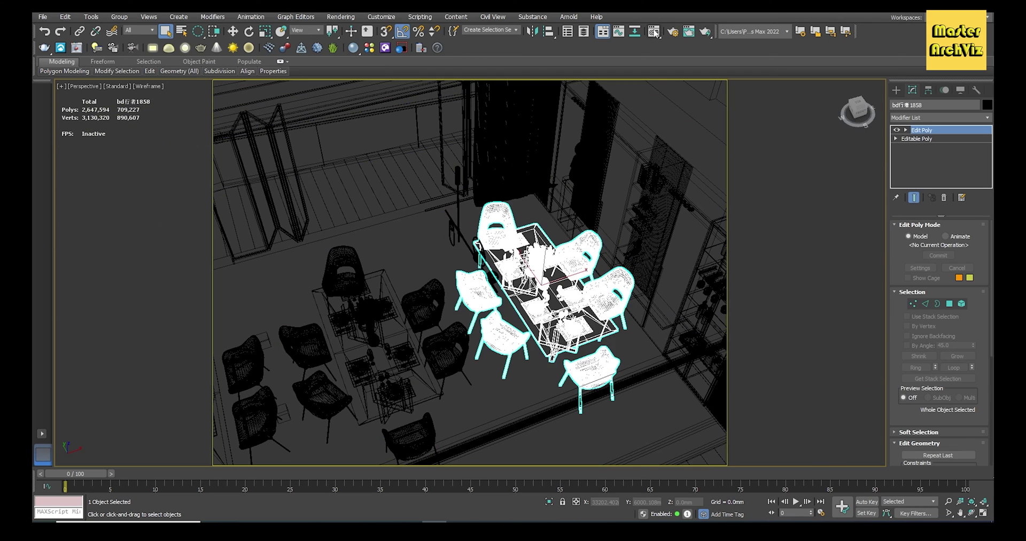
Step: Sample the merged dining set's material into the first sample slot of the Material Editor
{"action": "key", "text": "m"}
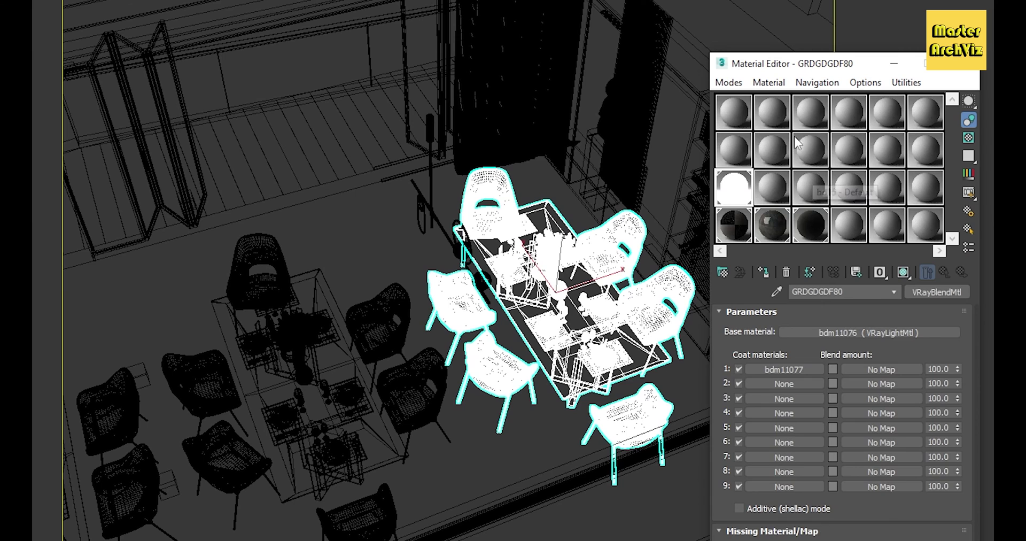
{"action": "left_click", "coordinate": [713, 127]}
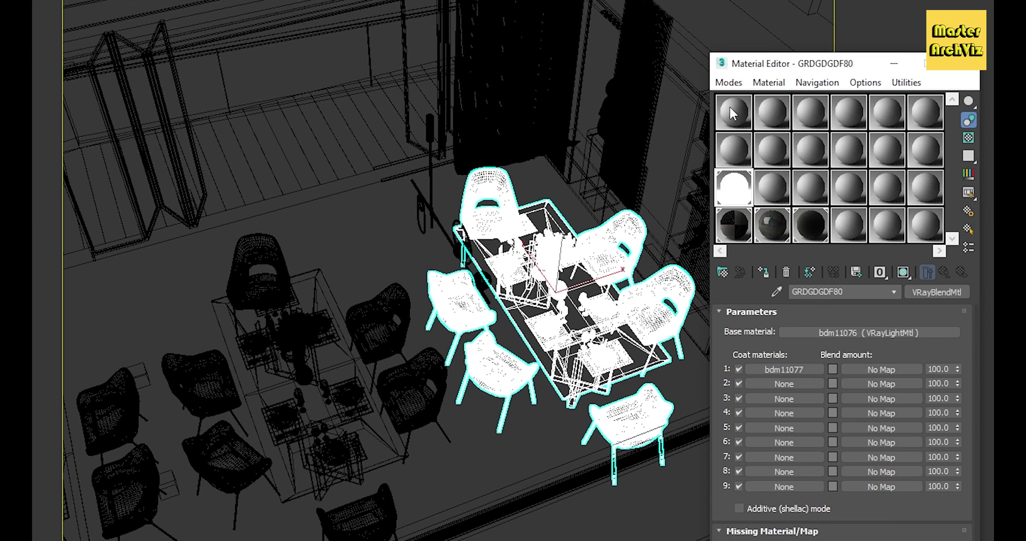
{"action": "left_click", "coordinate": [753, 289]}
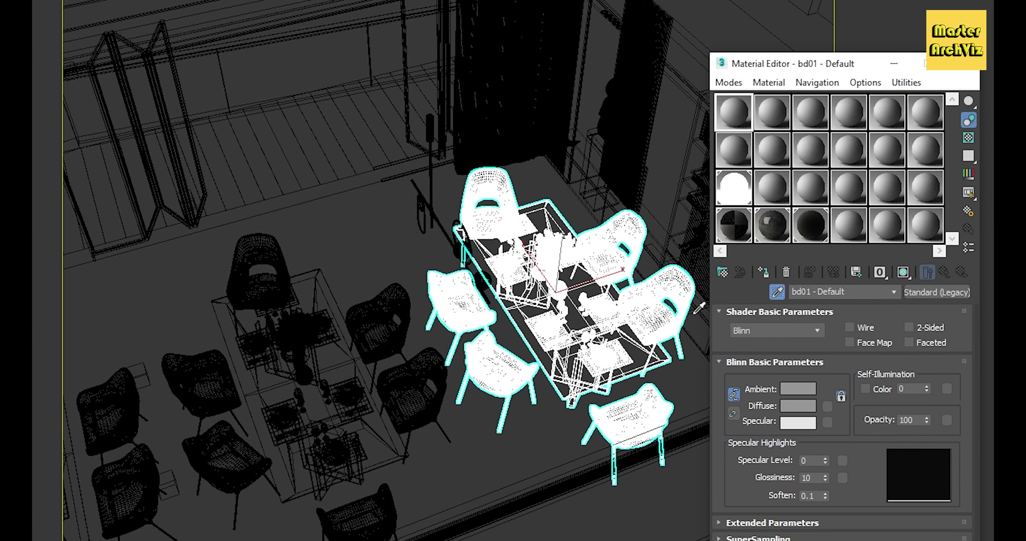
{"action": "left_click", "coordinate": [642, 295]}
Step: Rename the sampled Multi/Sub-Object material as Dinning Table 1 and close the Material Editor
{"action": "double_click", "coordinate": [858, 289]}
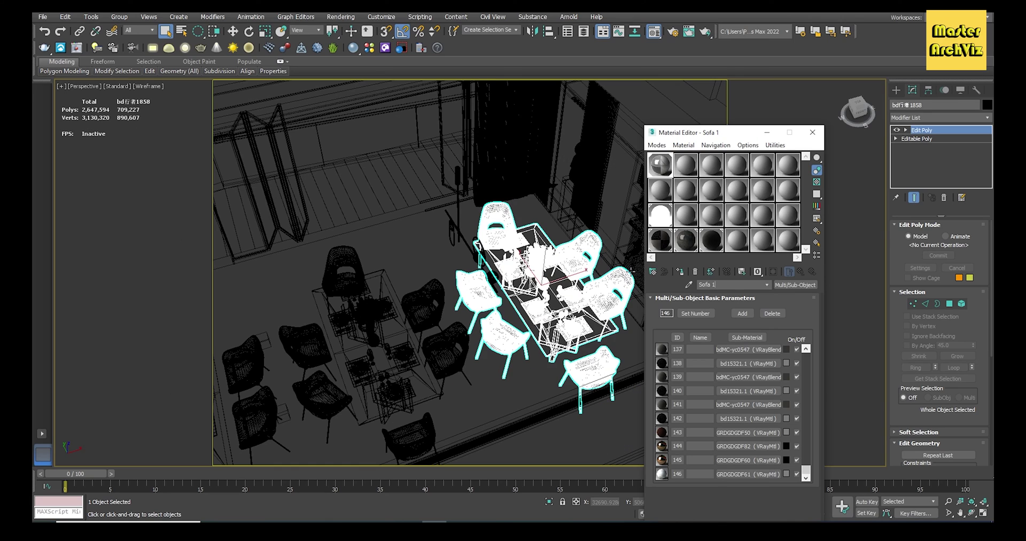
{"action": "left_click_drag", "start_coordinate": [819, 289], "coordinate": [675, 296]}
{"action": "key", "text": "BackSpace"}
{"action": "type", "text": "Dinning Table 1"}
{"action": "left_click", "coordinate": [813, 132]}
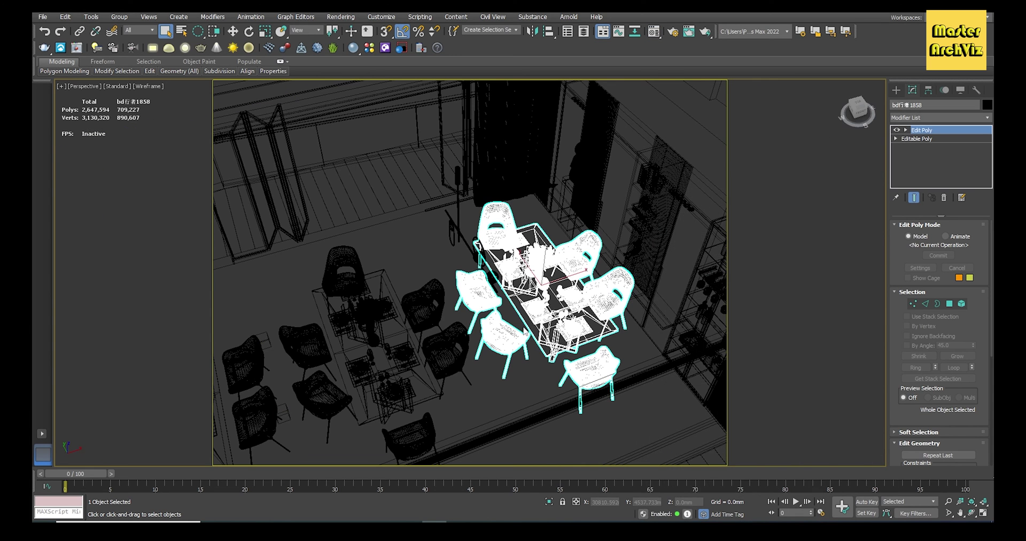
Step: Apply Reset XForm to the merged dining set and open V-Ray mesh export for it
{"action": "left_click", "coordinate": [422, 242]}
{"action": "left_click", "coordinate": [569, 308]}
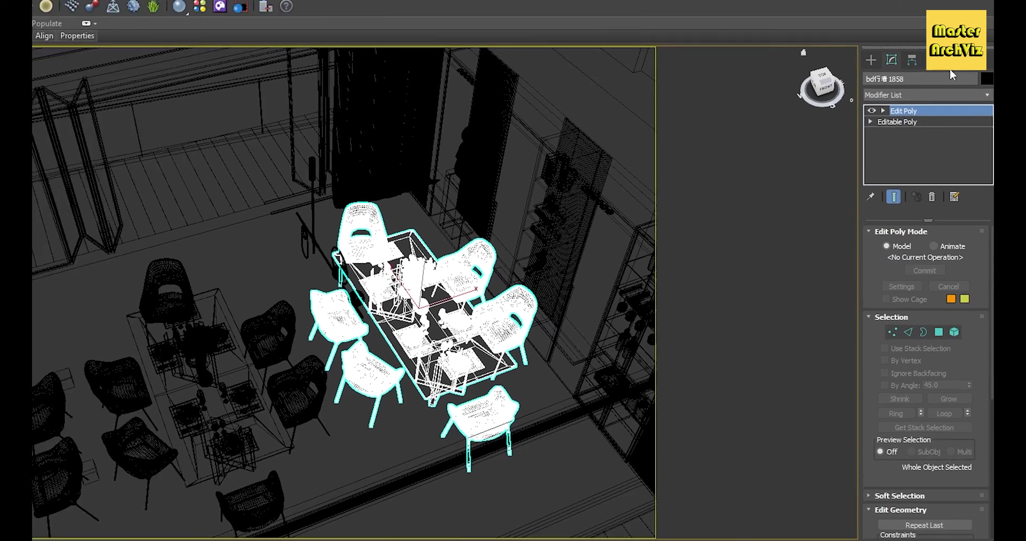
{"action": "left_click", "coordinate": [976, 89]}
{"action": "left_click", "coordinate": [913, 217]}
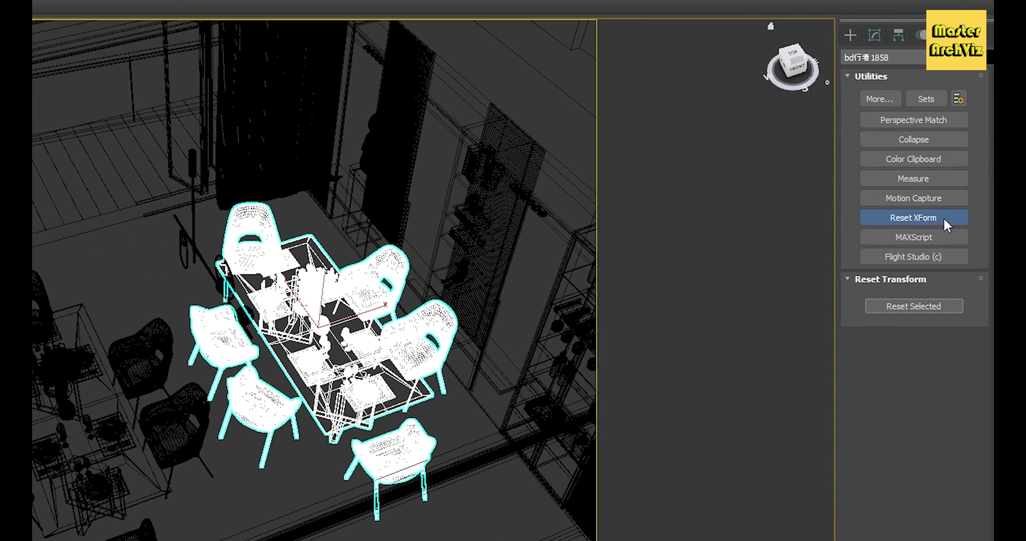
{"action": "left_click", "coordinate": [911, 306]}
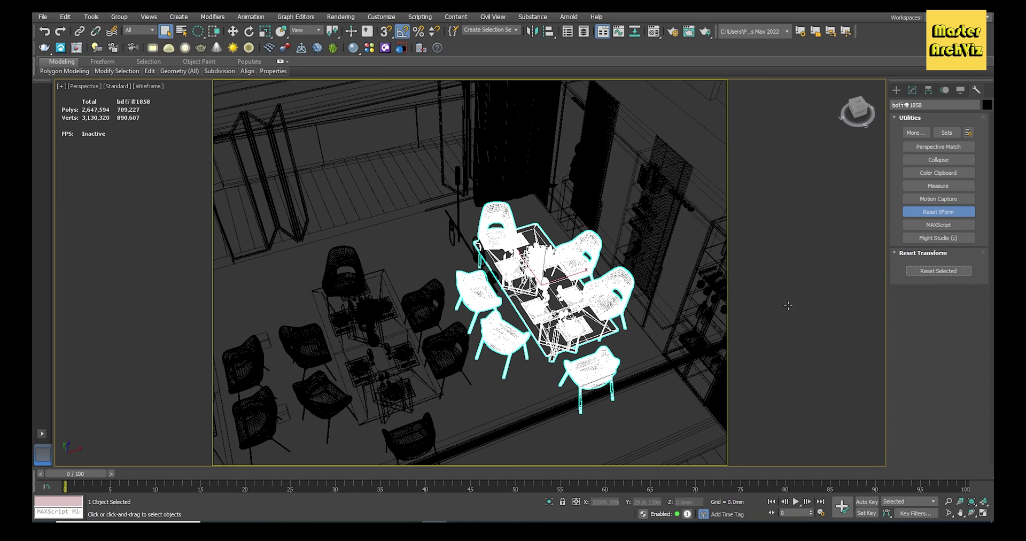
{"action": "right_click", "coordinate": [533, 271]}
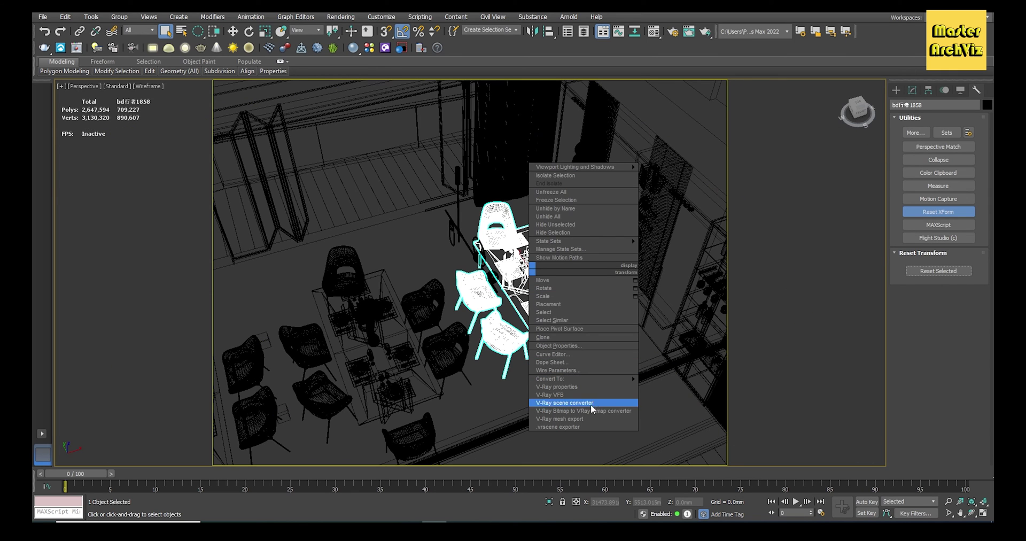
{"action": "left_click", "coordinate": [591, 419]}
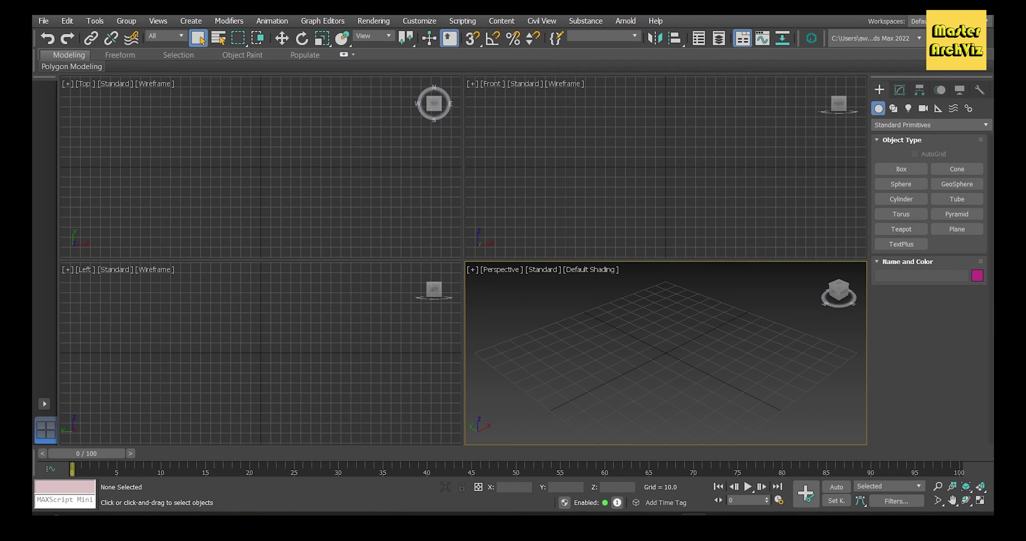
Step: In a separate empty scene, open the MAXScript Listener and enter the vrayMeshExport command
{"action": "left_click", "coordinate": [462, 21]}
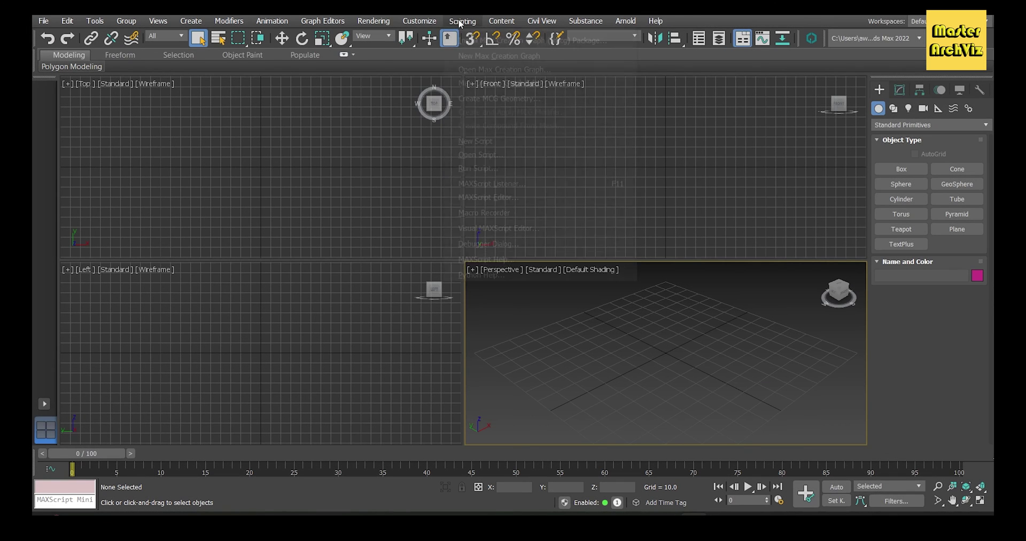
{"action": "left_click", "coordinate": [513, 183]}
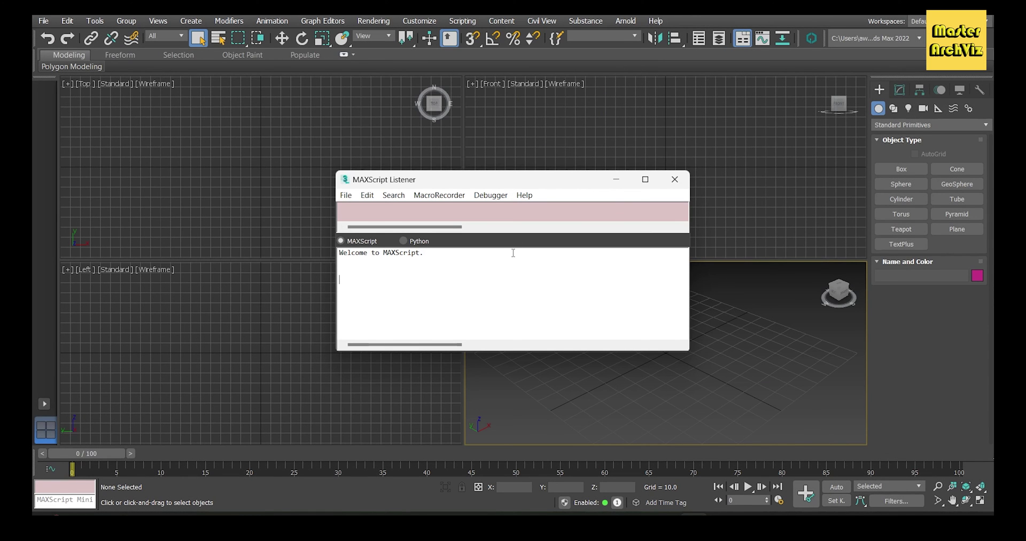
{"action": "type", "text": "vrayMeshExport"}
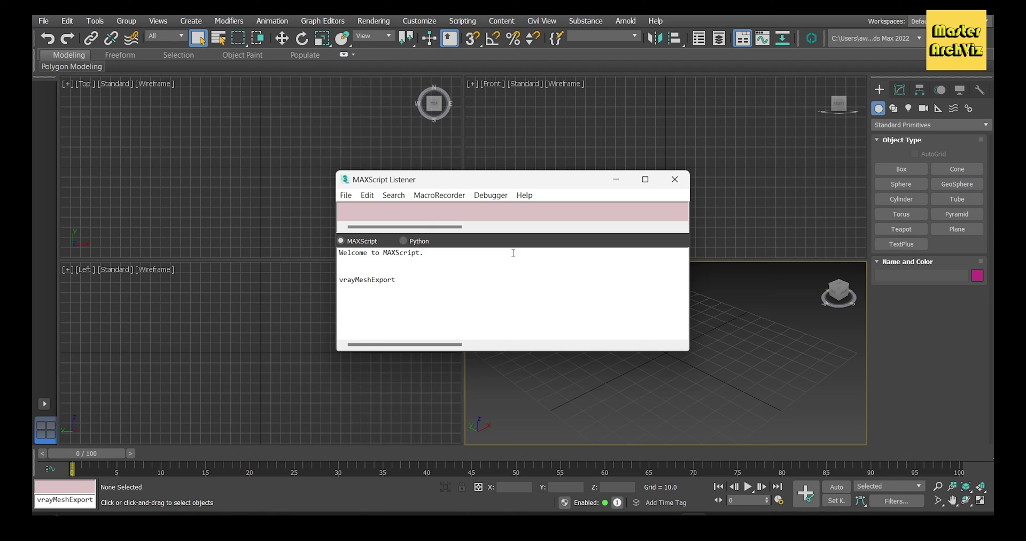
{"action": "type", "text": "("}
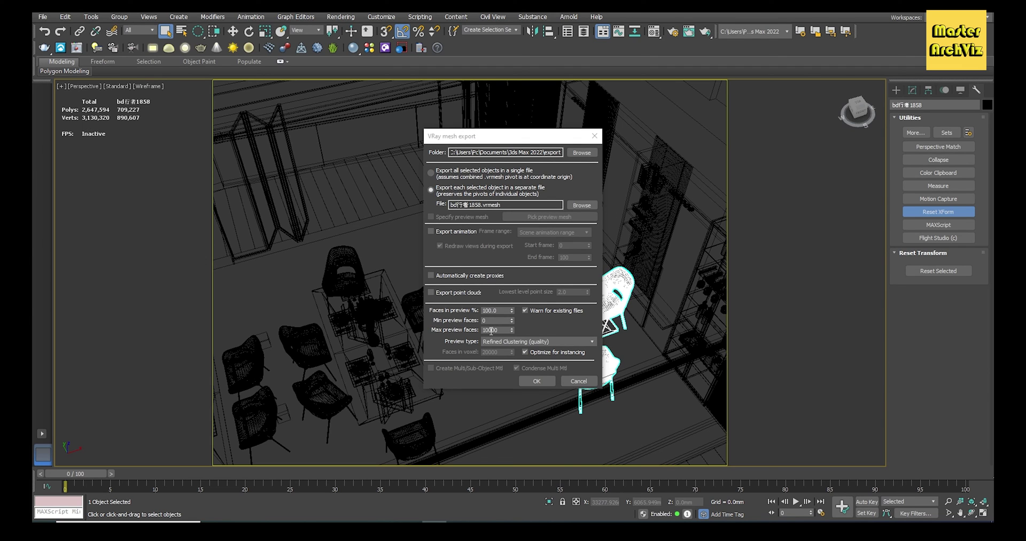
Step: Adjust the maximum preview faces and export the merged dining set as bd行者1858.vrmesh, using the separate-file option that preserves its pivot
{"action": "double_click", "coordinate": [489, 329]}
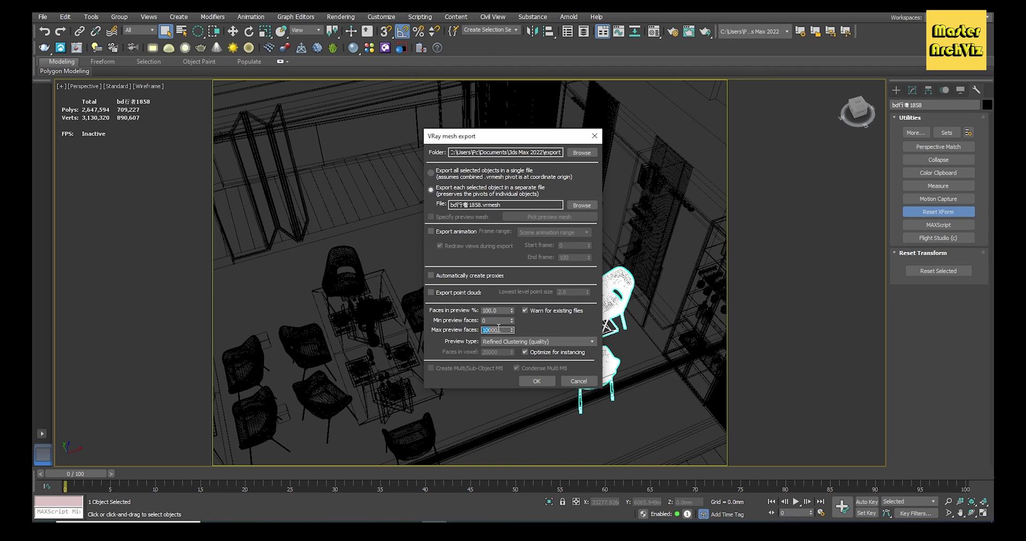
{"action": "left_click", "coordinate": [483, 330]}
{"action": "double_click", "coordinate": [487, 330]}
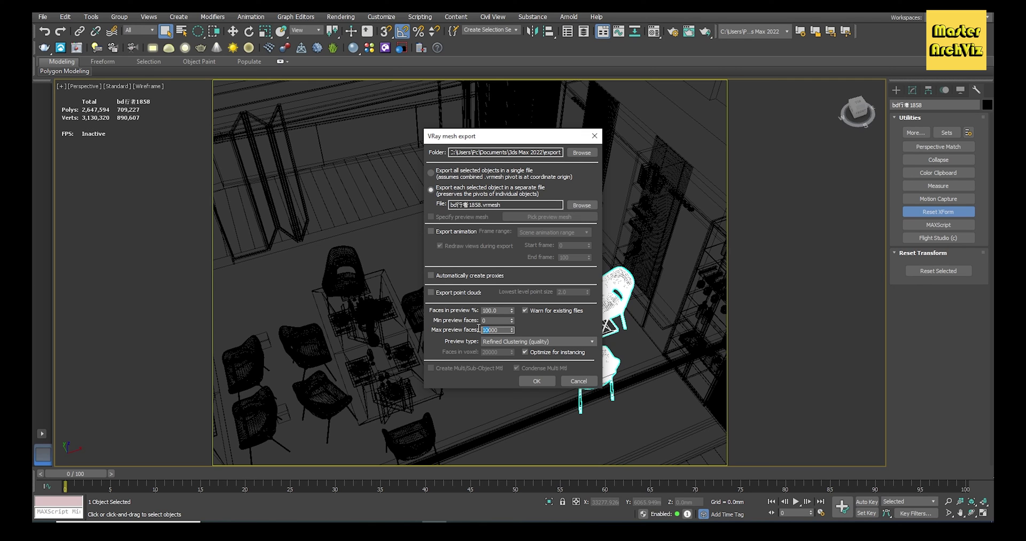
{"action": "left_click", "coordinate": [537, 381]}
{"action": "left_click", "coordinate": [514, 382]}
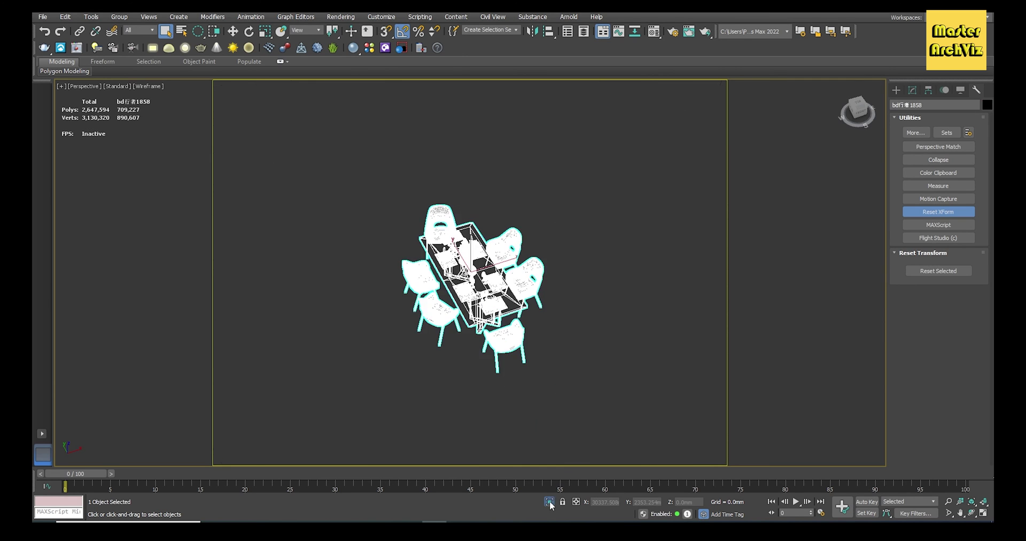
Step: Isolate the merged dining set, switch object creation to the VRay geometry category and clear the selection
{"action": "left_click", "coordinate": [549, 501]}
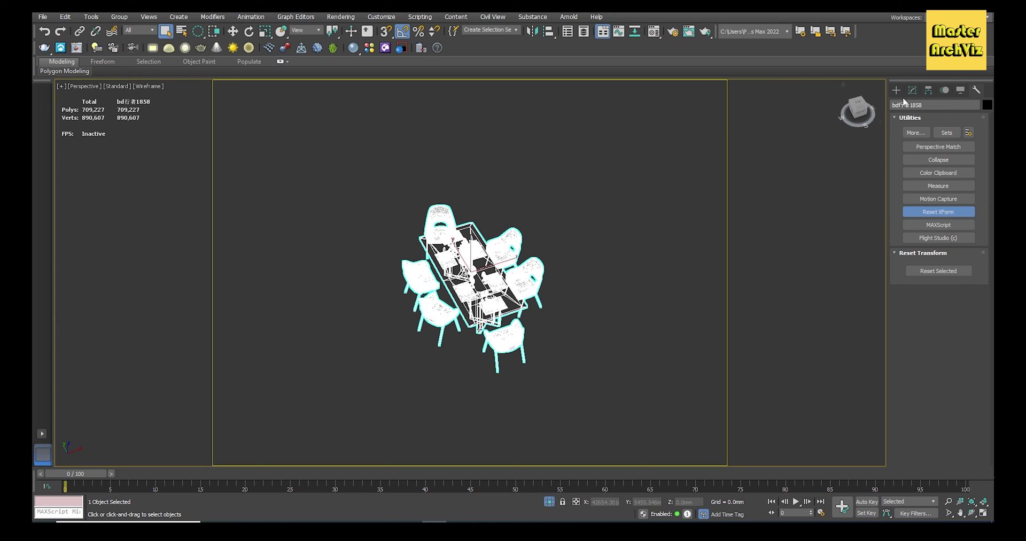
{"action": "left_click", "coordinate": [896, 89]}
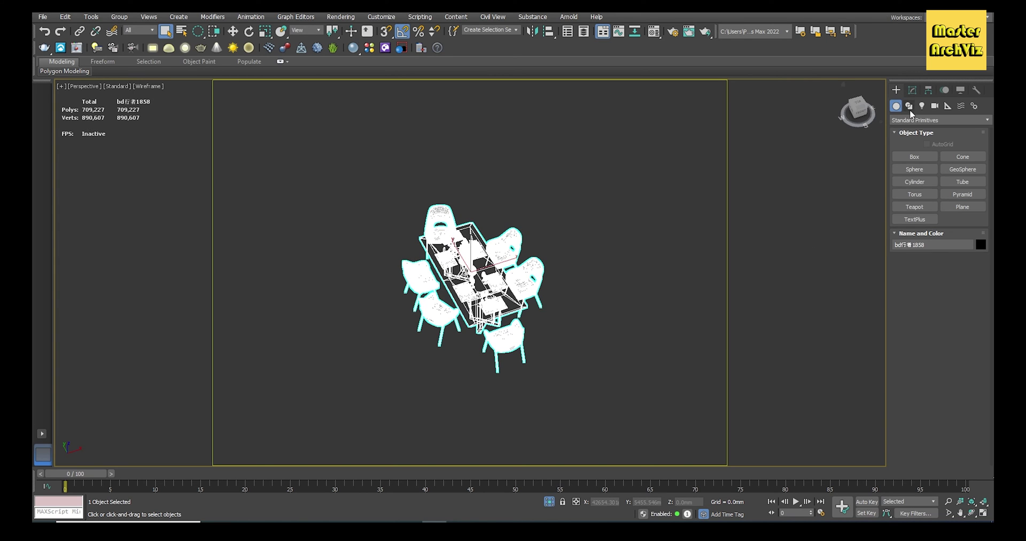
{"action": "left_click", "coordinate": [914, 120]}
{"action": "left_click", "coordinate": [910, 247]}
{"action": "left_click", "coordinate": [687, 245]}
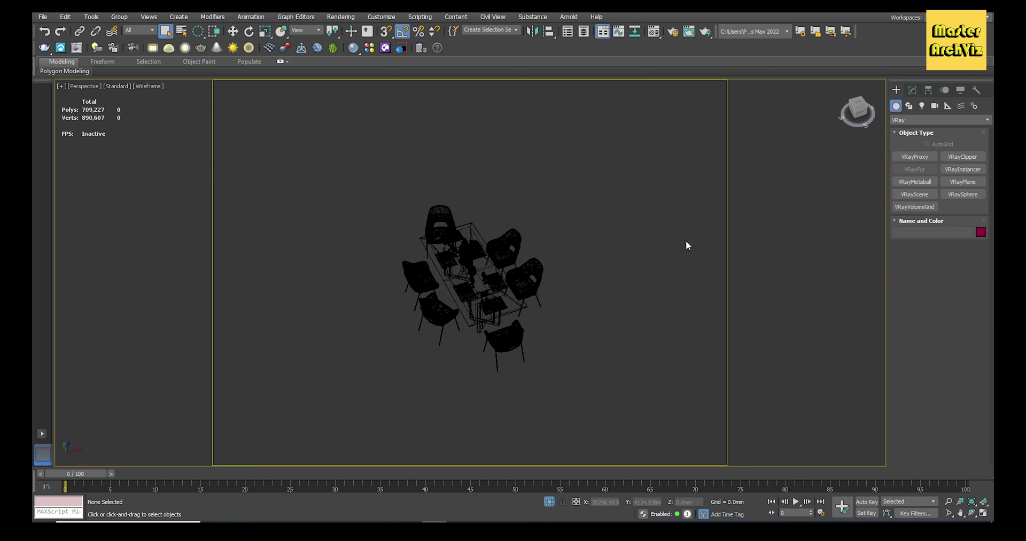
Step: Place a VRayProxy beside the isolated dining set, loading bd行者1858.vrmesh as its mesh file
{"action": "left_click", "coordinate": [927, 155]}
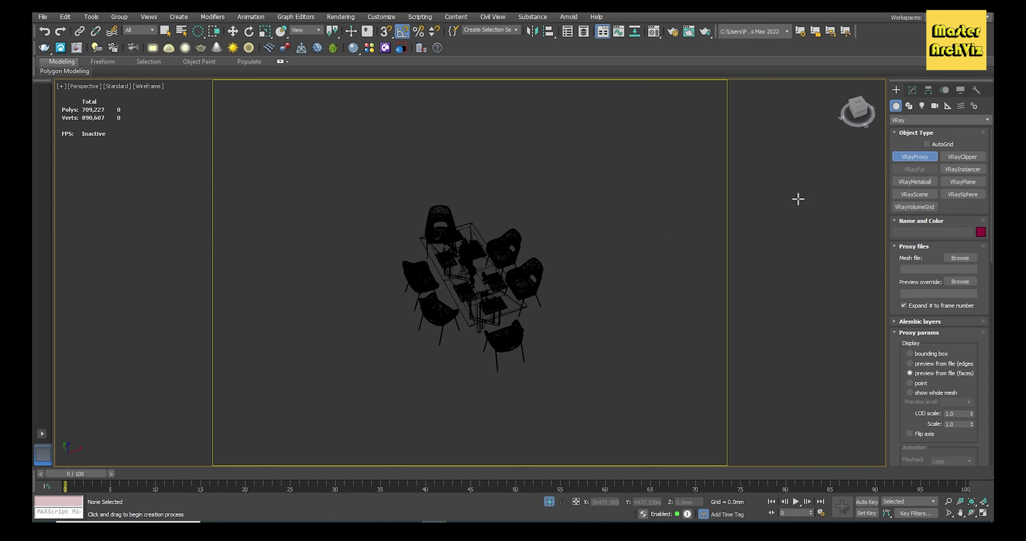
{"action": "left_click", "coordinate": [598, 264]}
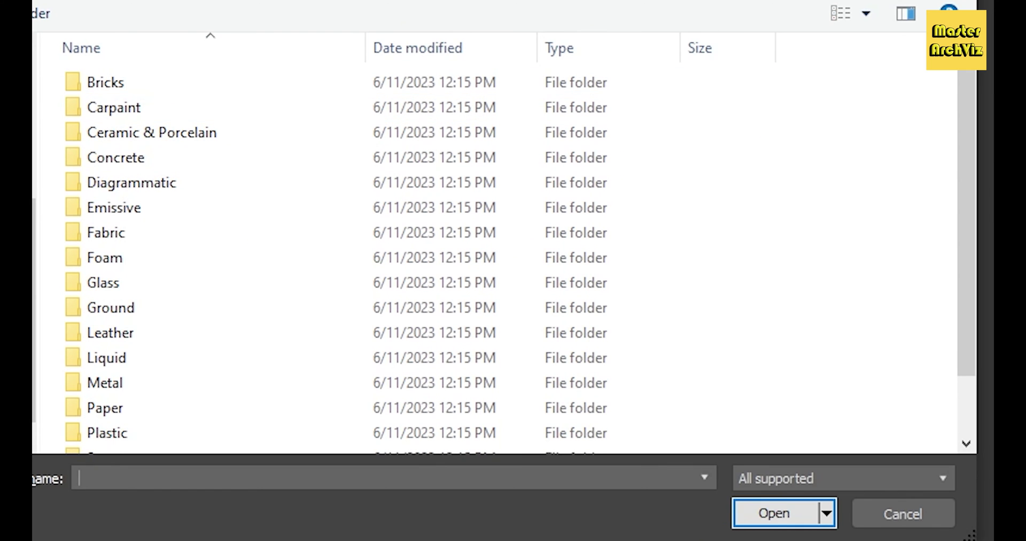
{"action": "key", "text": "alt+Up"}
{"action": "double_click", "coordinate": [141, 76]}
{"action": "double_click", "coordinate": [150, 154]}
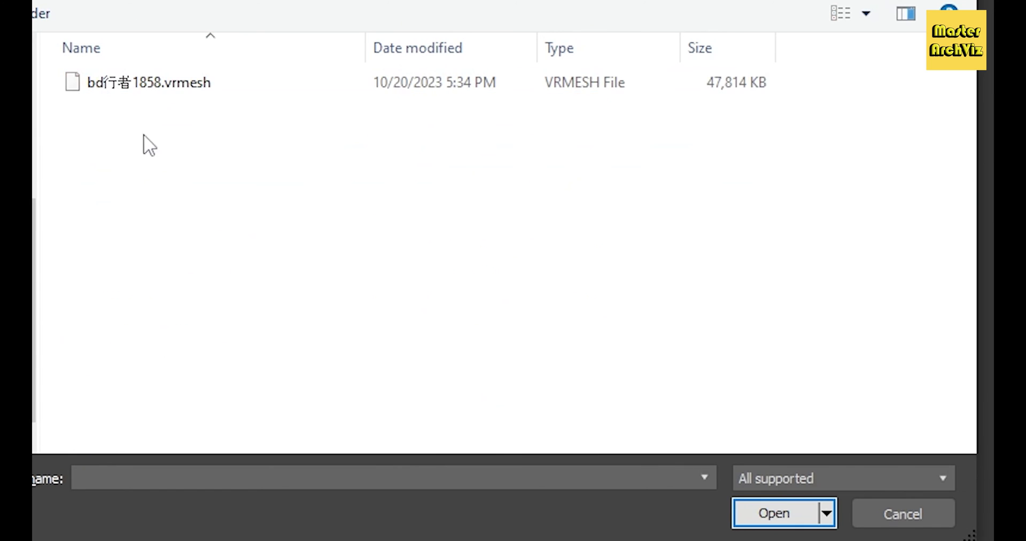
{"action": "left_click", "coordinate": [132, 81]}
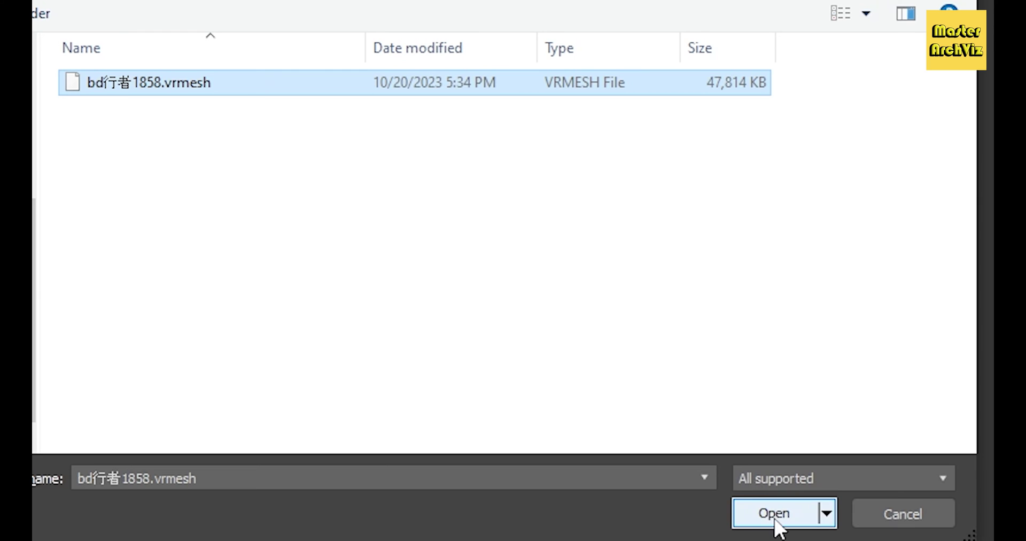
{"action": "left_click", "coordinate": [773, 514]}
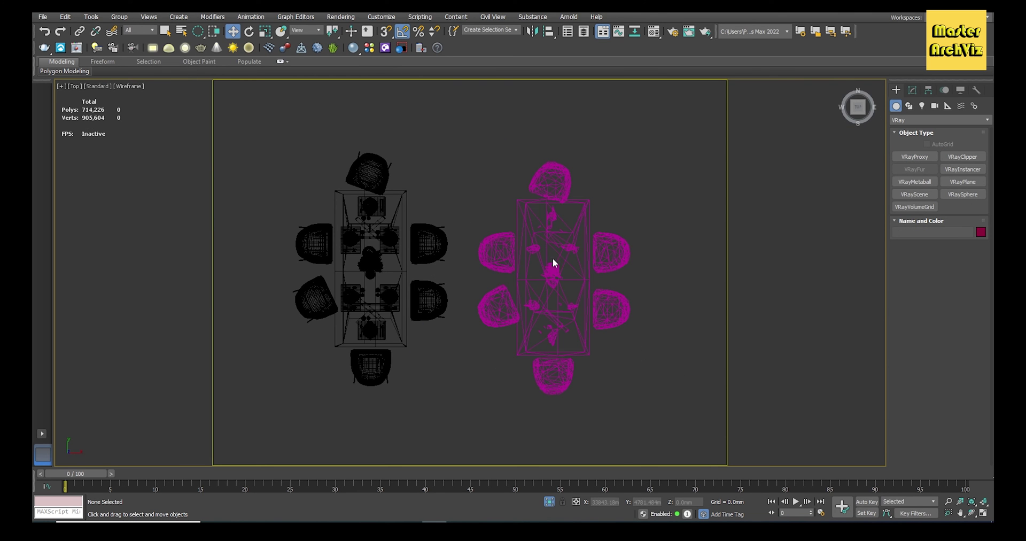
Step: Move the proxy in the Top view so it lines up over the original dining set
{"action": "left_click", "coordinate": [553, 262]}
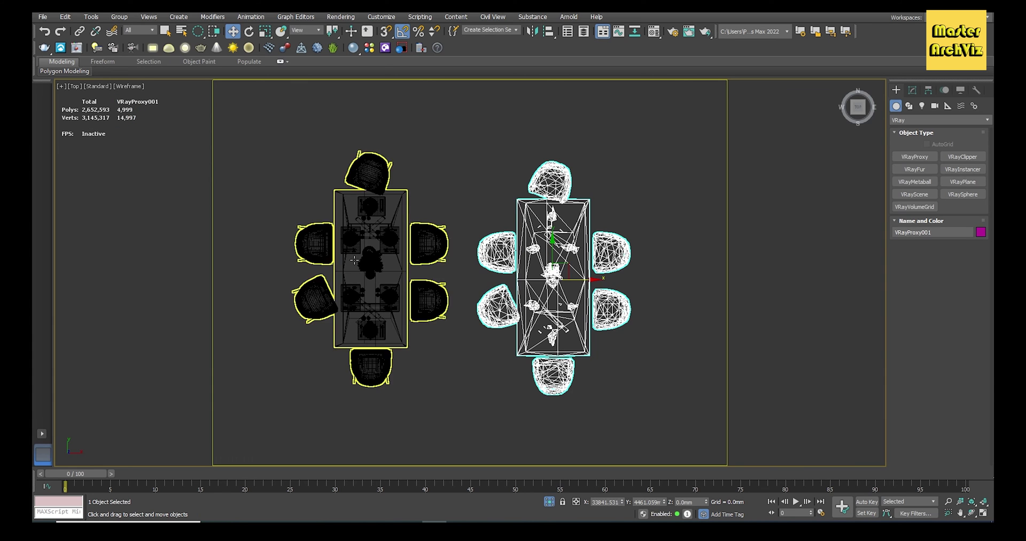
{"action": "left_click", "coordinate": [381, 266]}
{"action": "left_click", "coordinate": [525, 216]}
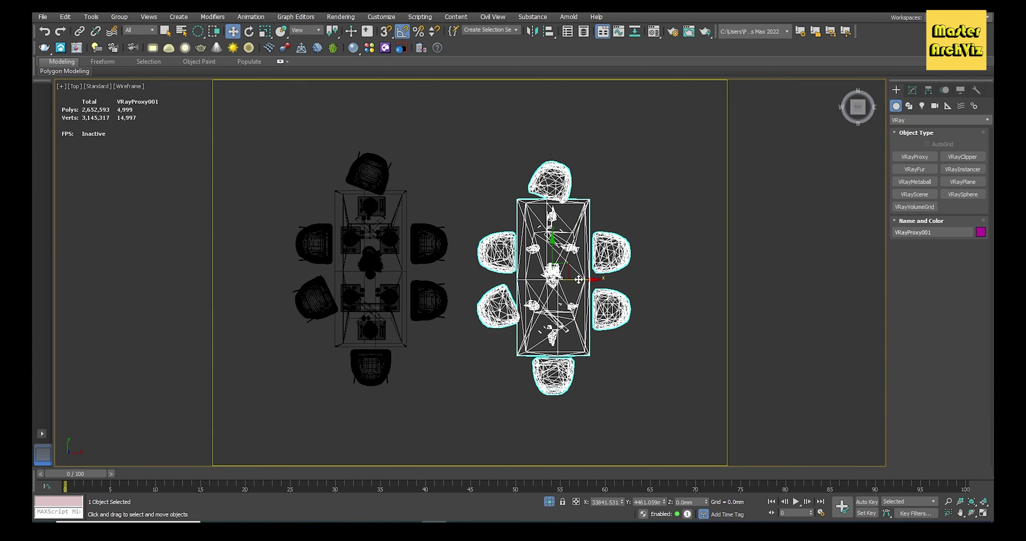
{"action": "left_click_drag", "start_coordinate": [579, 279], "coordinate": [373, 246]}
{"action": "scroll", "coordinate": [370, 257], "scroll_direction": "up", "scroll_amount": 4}
{"action": "scroll", "coordinate": [372, 258], "scroll_direction": "down", "scroll_amount": 2}
Step: Raise the proxy in the Front view until its base is level with the original dining set's legs
{"action": "left_click_drag", "start_coordinate": [858, 111], "coordinate": [860, 116]}
{"action": "left_click", "coordinate": [860, 119]}
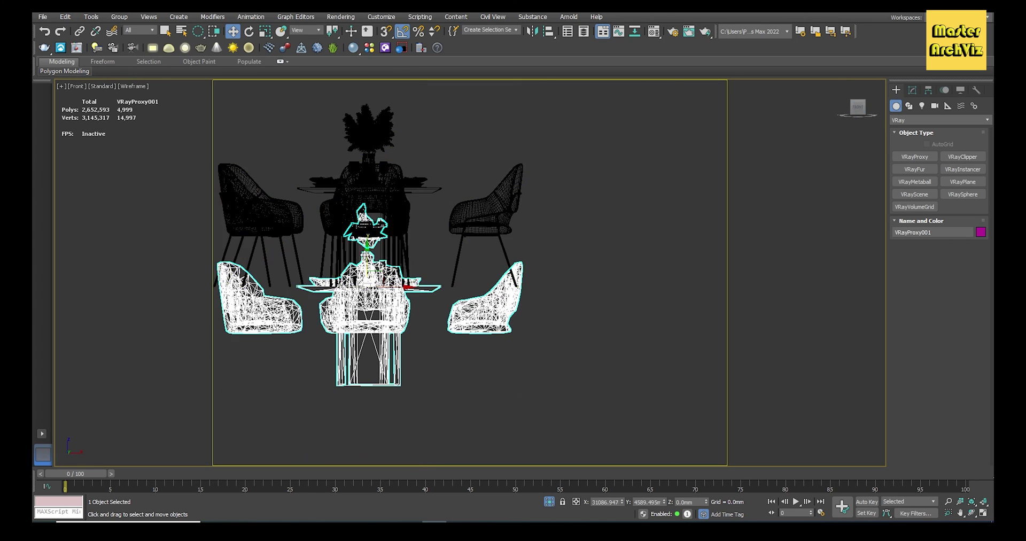
{"action": "scroll", "coordinate": [351, 302], "scroll_direction": "up", "scroll_amount": 5}
{"action": "scroll", "coordinate": [451, 230], "scroll_direction": "up", "scroll_amount": 6}
{"action": "left_click_drag", "start_coordinate": [478, 247], "coordinate": [479, 246]}
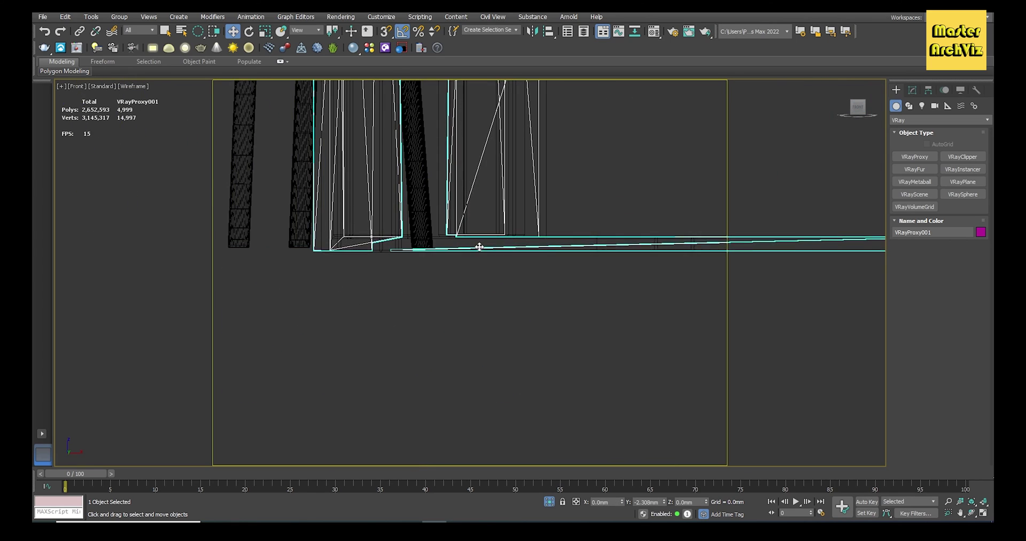
{"action": "scroll", "coordinate": [392, 390], "scroll_direction": "down", "scroll_amount": 12}
{"action": "left_click", "coordinate": [504, 351]}
{"action": "left_click", "coordinate": [543, 359]}
Step: Delete the original merged dining set from under the proxy and end the isolation, leaving the proxy selected
{"action": "key", "text": "p"}
{"action": "scroll", "coordinate": [559, 346], "scroll_direction": "down", "scroll_amount": 5}
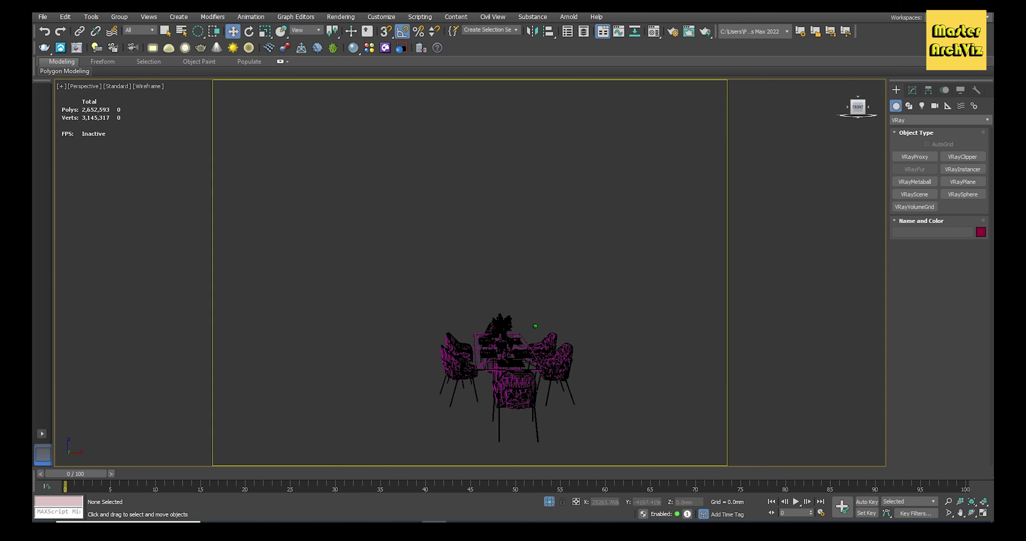
{"action": "left_click_drag", "start_coordinate": [857, 109], "coordinate": [858, 116]}
{"action": "scroll", "coordinate": [535, 329], "scroll_direction": "up", "scroll_amount": 6}
{"action": "left_click", "coordinate": [536, 328]}
{"action": "scroll", "coordinate": [532, 311], "scroll_direction": "down", "scroll_amount": 4}
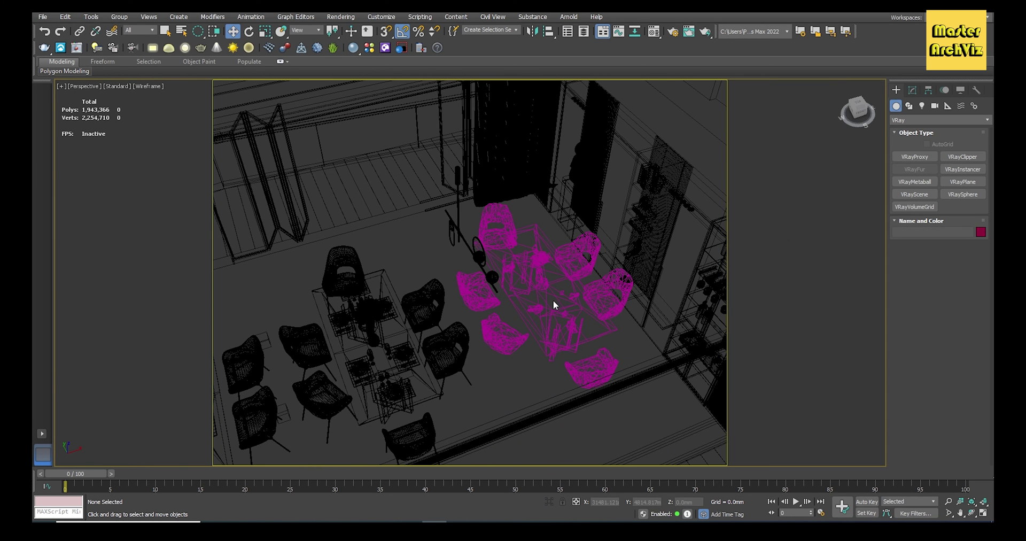
{"action": "left_click", "coordinate": [553, 302]}
{"action": "scroll", "coordinate": [553, 303], "scroll_direction": "down", "scroll_amount": 3}
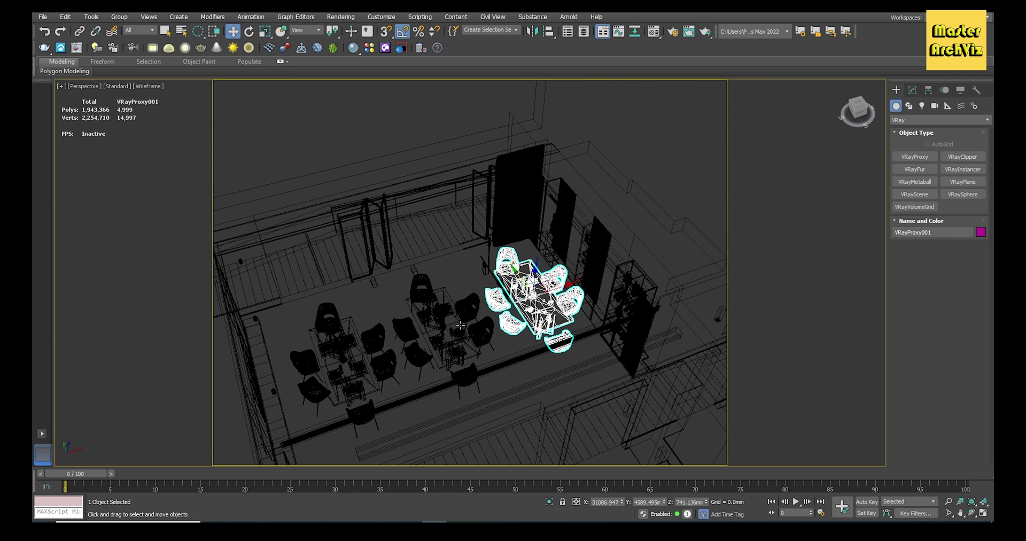
Step: Isolate the proxy together with the two remaining original dining sets
{"action": "left_click", "coordinate": [444, 332], "text": "ctrl"}
{"action": "left_click", "coordinate": [342, 363], "text": "ctrl"}
{"action": "left_click", "coordinate": [550, 502]}
{"action": "left_click", "coordinate": [560, 247]}
Step: Clone the proxy twice along the row in the Front view, placing the clones over the other two dining sets
{"action": "key", "text": "f"}
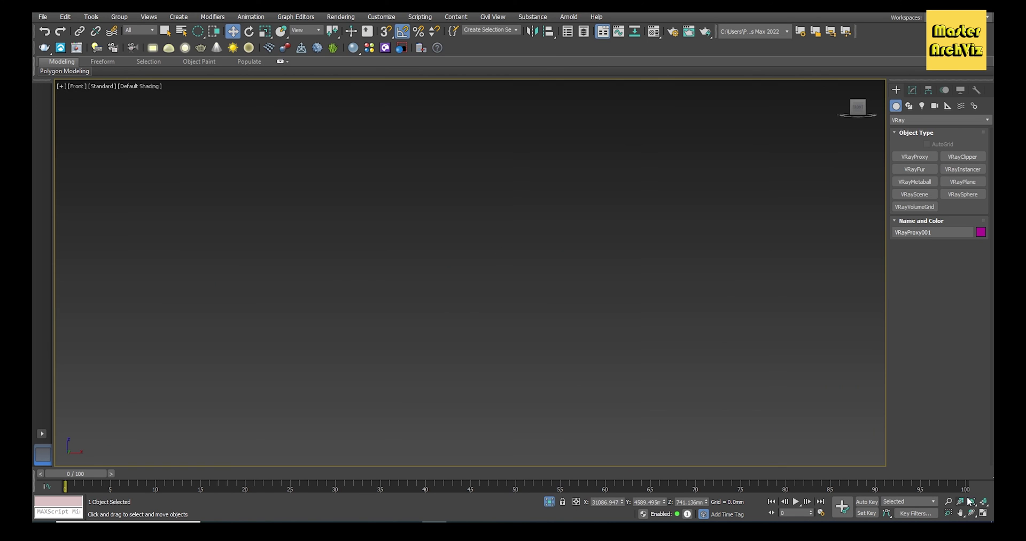
{"action": "left_click_drag", "start_coordinate": [694, 297], "coordinate": [402, 319], "text": "shift"}
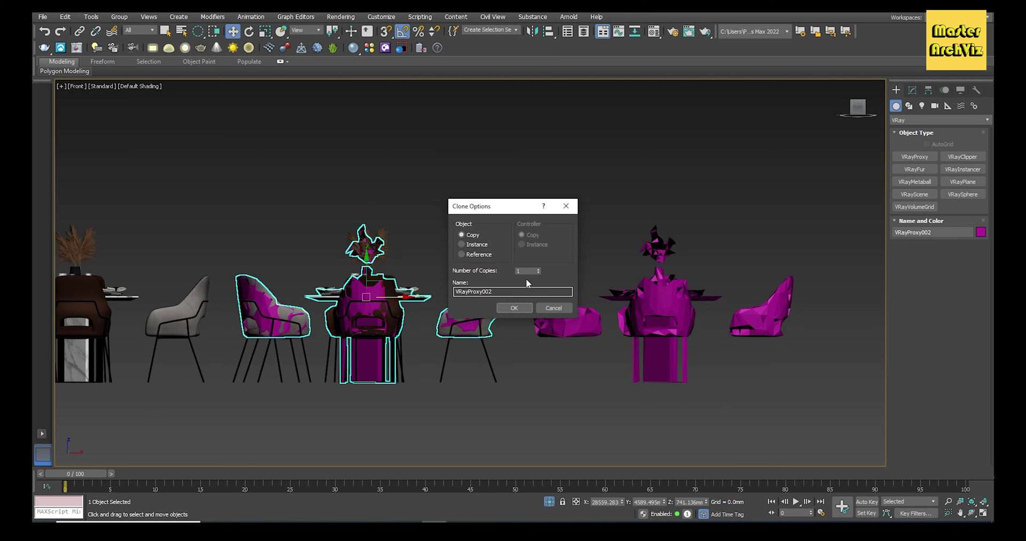
{"action": "left_click", "coordinate": [536, 266]}
{"action": "left_click", "coordinate": [511, 308]}
Step: Delete the two original dining set groups under the cloned proxies, end the isolation and save the Method 2 scene
{"action": "scroll", "coordinate": [142, 216], "scroll_direction": "up", "scroll_amount": 2}
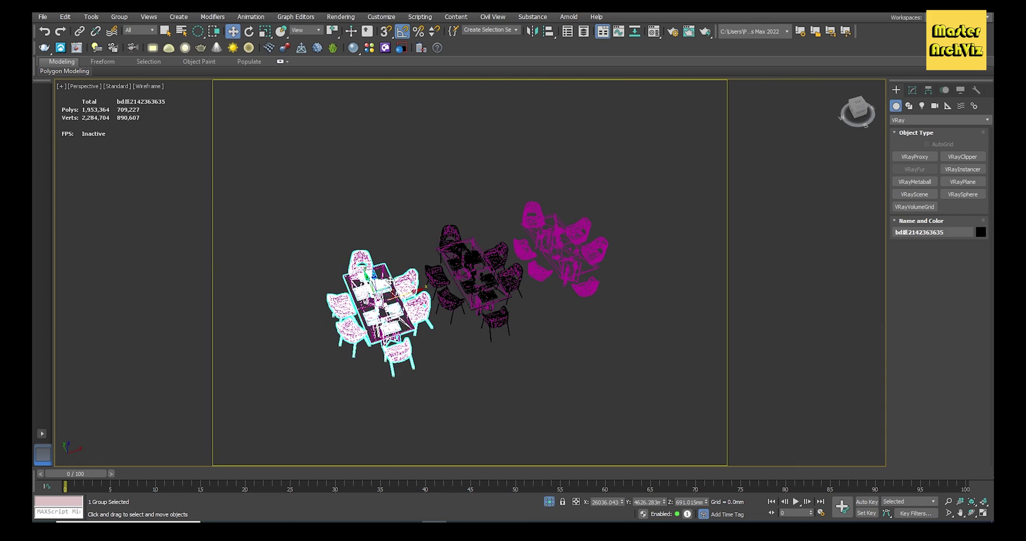
{"action": "left_click", "coordinate": [550, 501]}
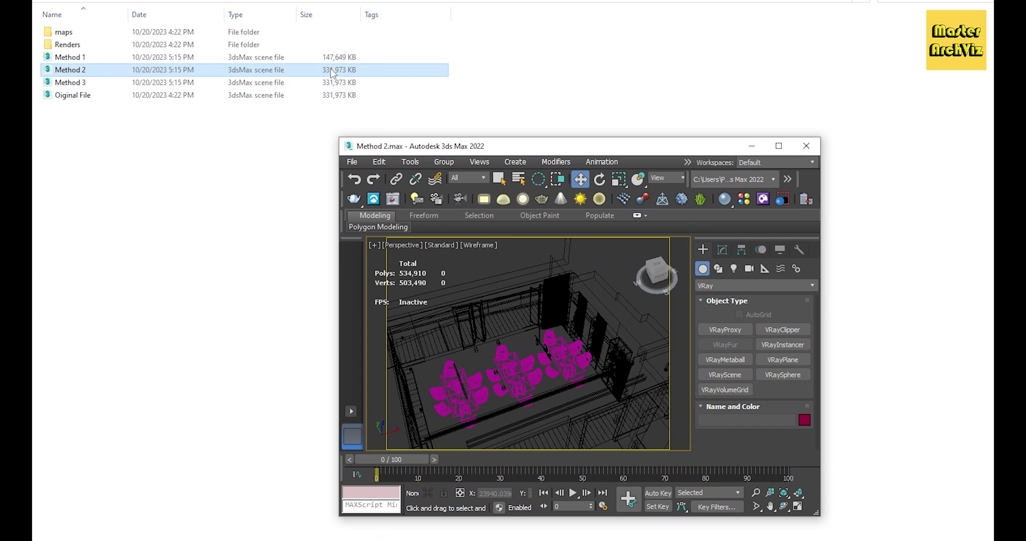
{"action": "left_click", "coordinate": [352, 161]}
{"action": "left_click", "coordinate": [365, 255]}
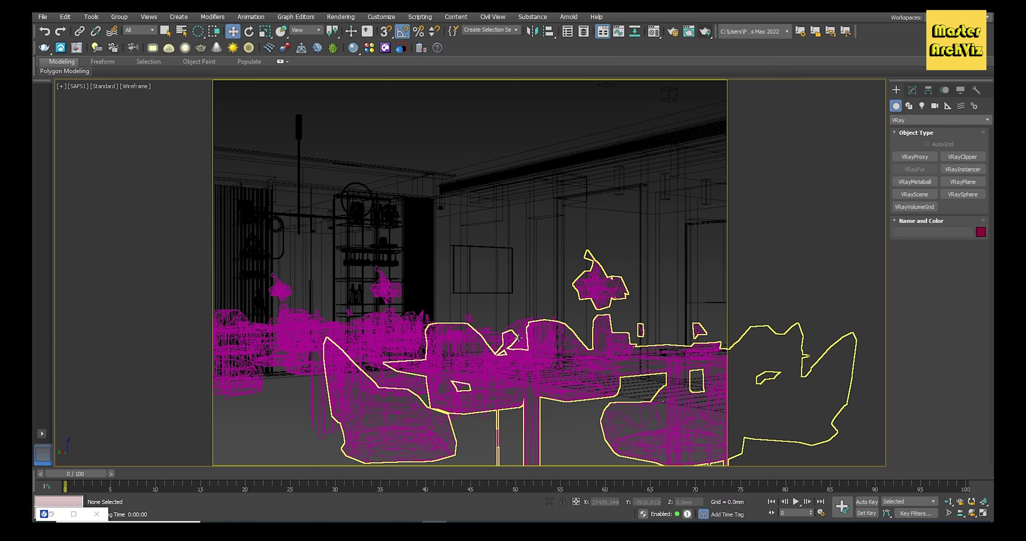
Step: Select all three dining set proxies in the camera view and assign the Dinning Table 1 material to them
{"action": "key", "text": "1"}
{"action": "key", "text": "q"}
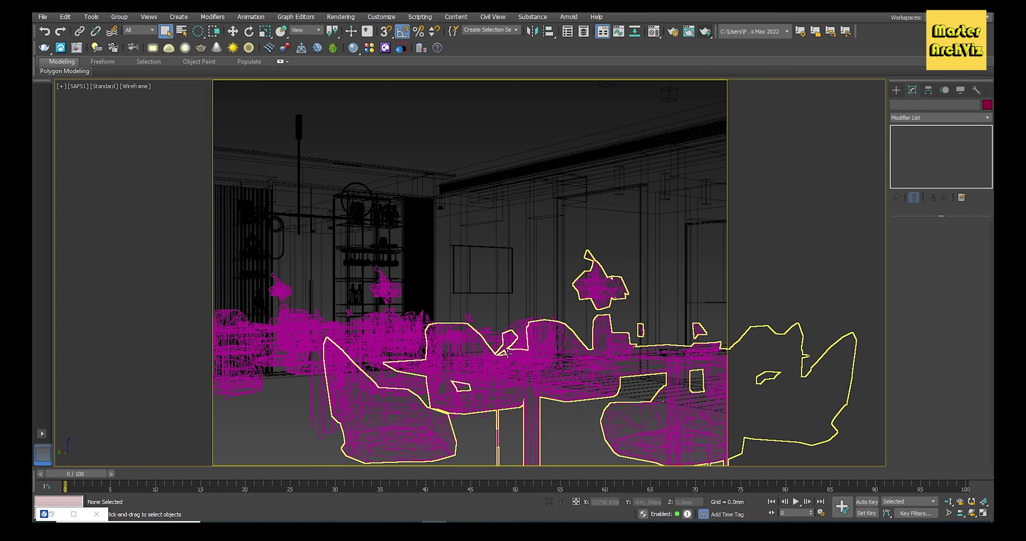
{"action": "left_click", "coordinate": [507, 353]}
{"action": "left_click", "coordinate": [339, 338], "text": "ctrl"}
{"action": "left_click", "coordinate": [265, 326], "text": "ctrl"}
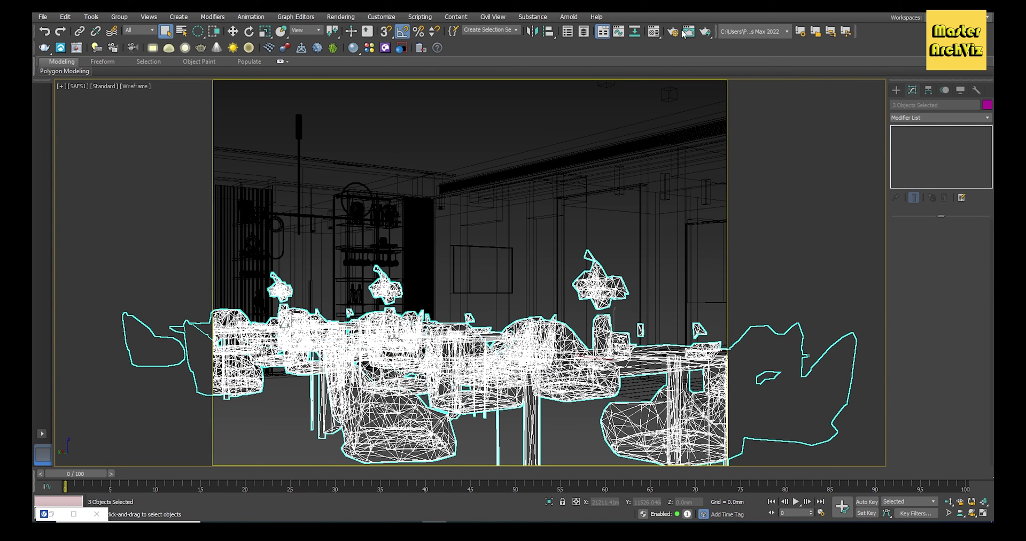
{"action": "left_click", "coordinate": [653, 31]}
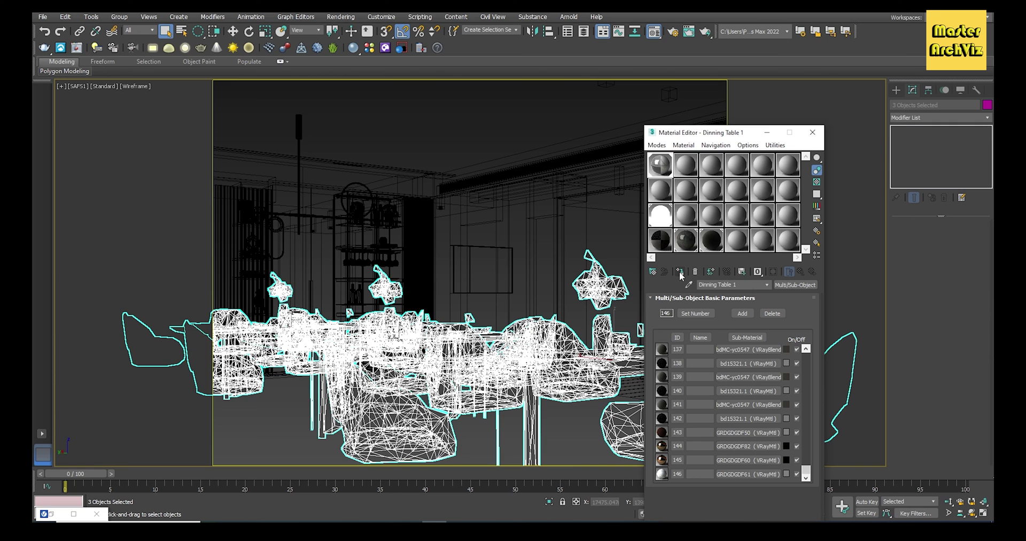
Step: Render the camera view again and save the image to the V-Ray Frame Buffer history
{"action": "left_click", "coordinate": [706, 31]}
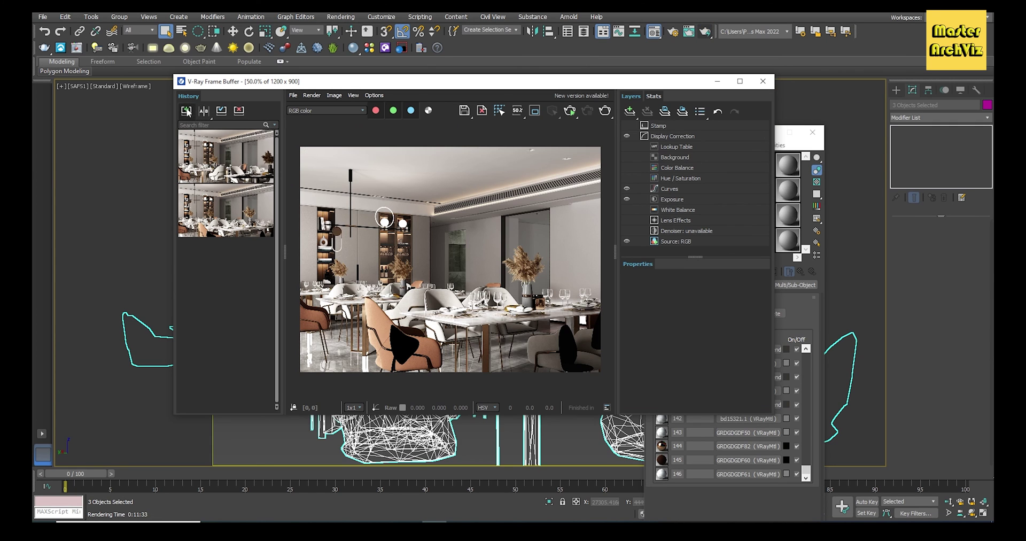
{"action": "left_click", "coordinate": [186, 111]}
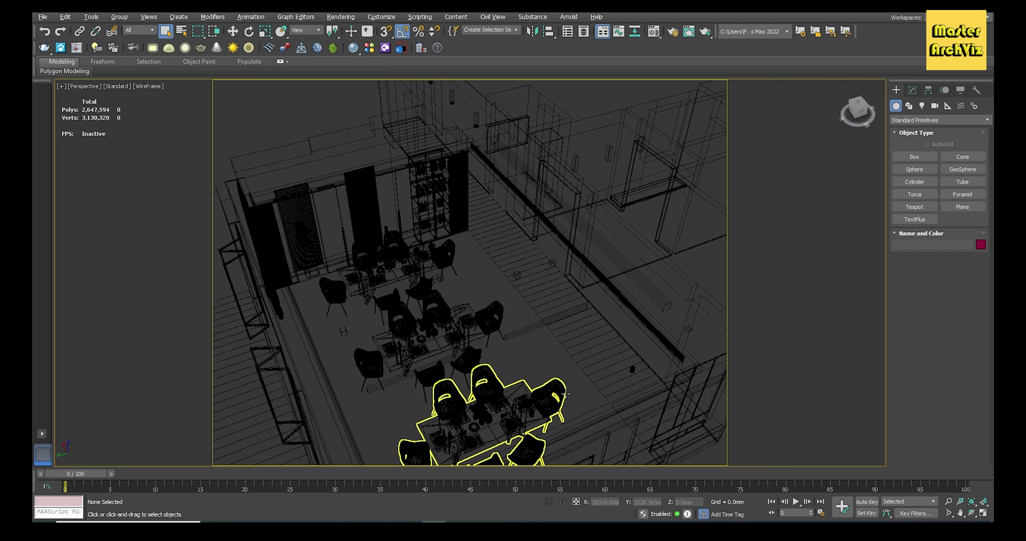
Step: Select the three dining set groups and save only that selection as 3 Dinning Tables in the project folder with the Method scenes
{"action": "left_click", "coordinate": [546, 393]}
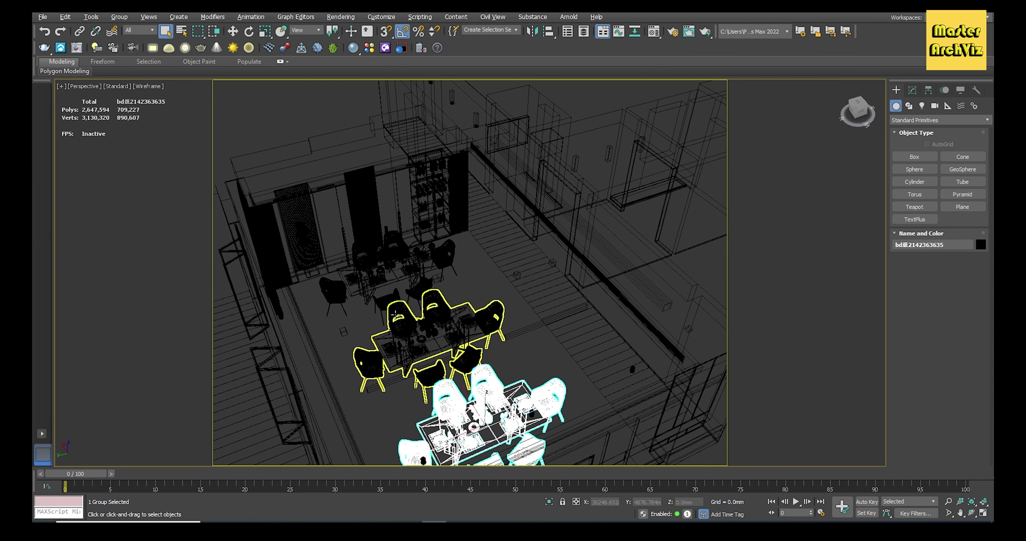
{"action": "left_click", "coordinate": [396, 315], "text": "ctrl"}
{"action": "left_click", "coordinate": [370, 263], "text": "ctrl"}
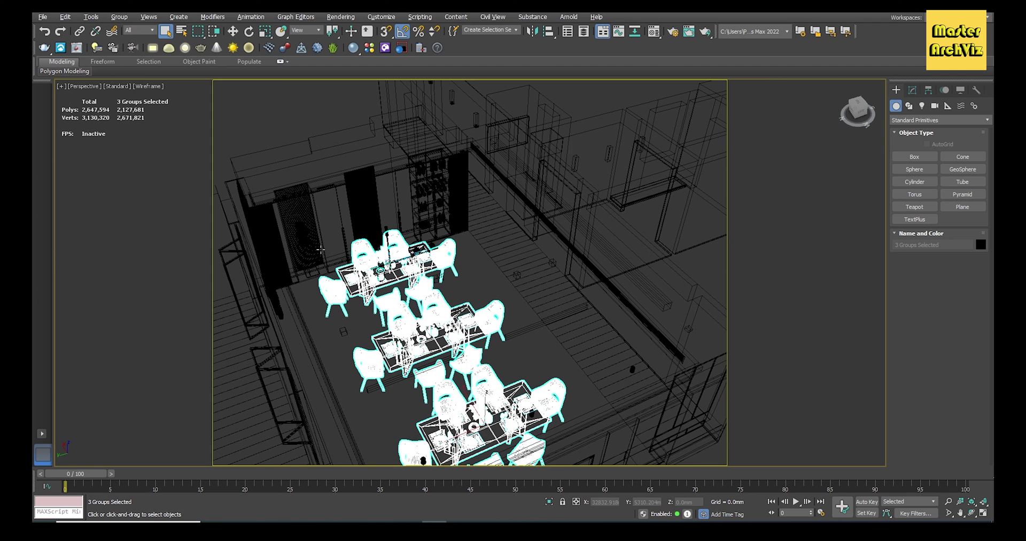
{"action": "left_click", "coordinate": [41, 19]}
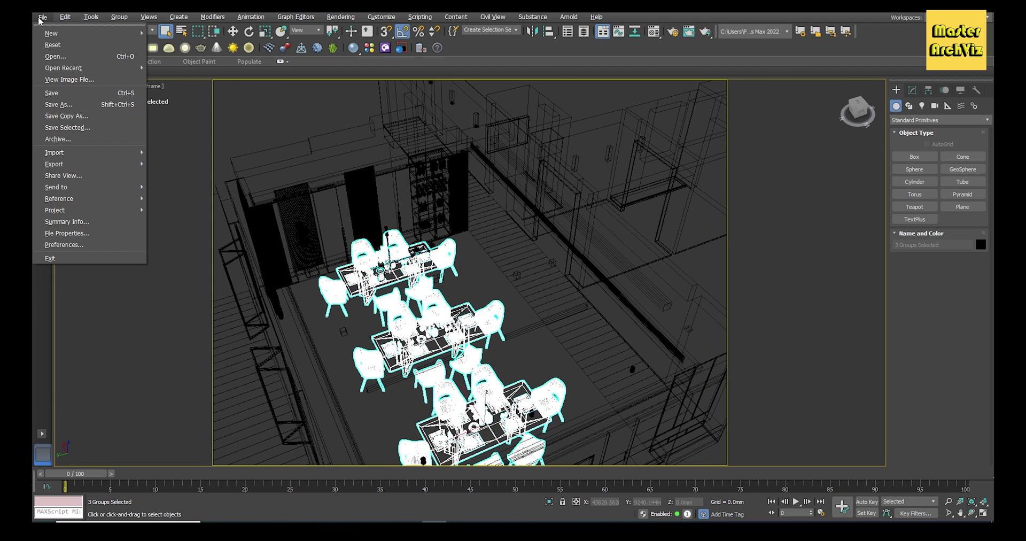
{"action": "left_click", "coordinate": [78, 128]}
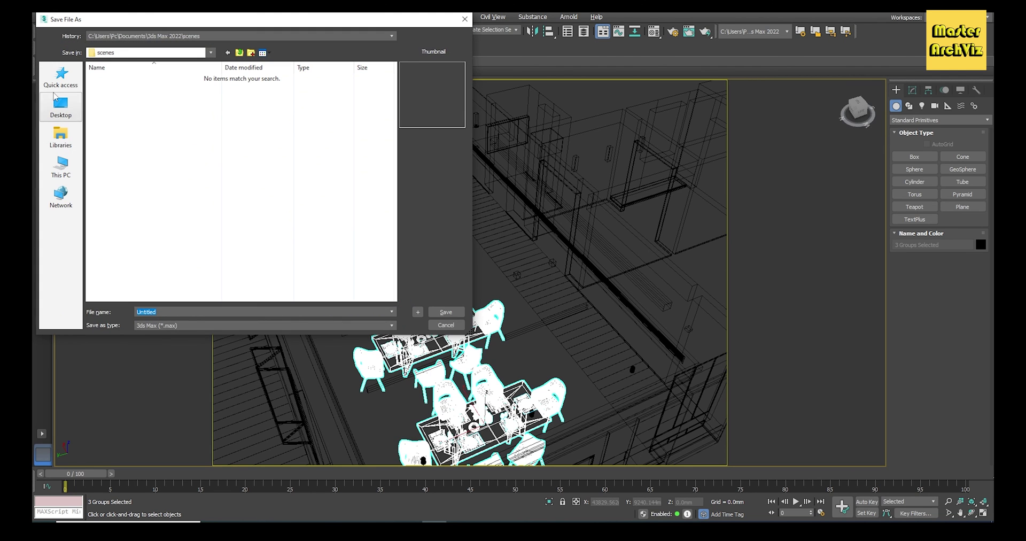
{"action": "double_click", "coordinate": [235, 87]}
{"action": "double_click", "coordinate": [169, 88]}
{"action": "double_click", "coordinate": [170, 80]}
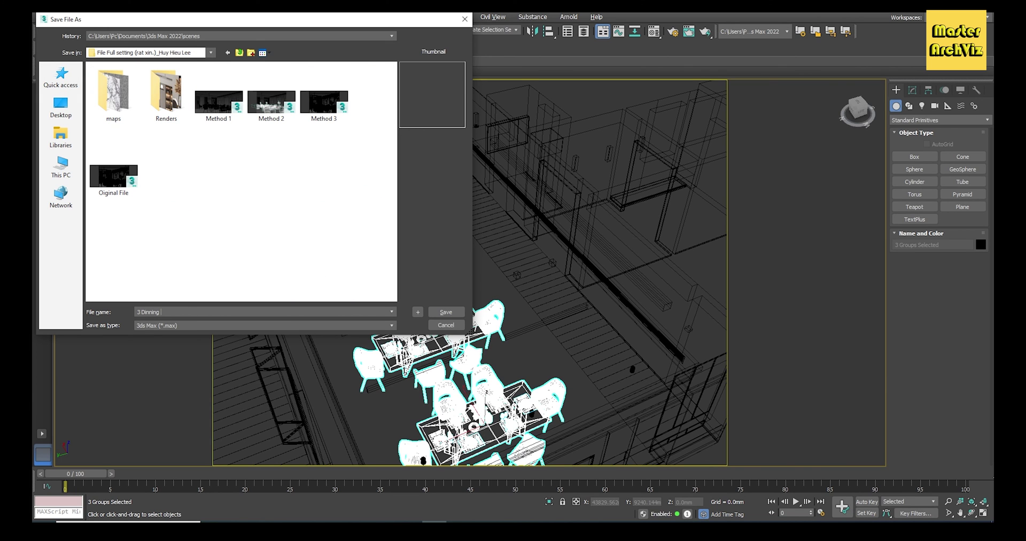
{"action": "left_click", "coordinate": [446, 312]}
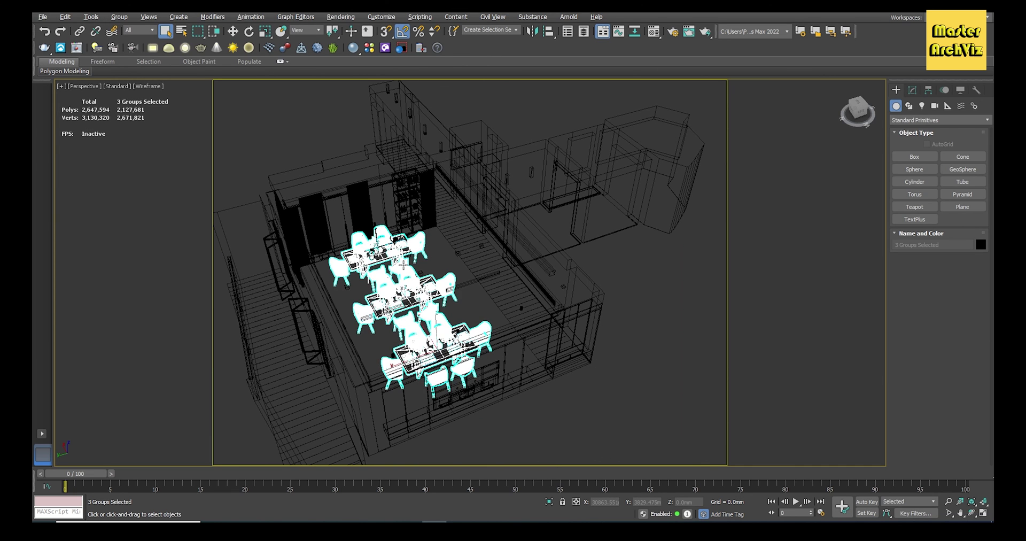
Step: Delete the three selected dining set groups from the scene
{"action": "key", "text": "Delete"}
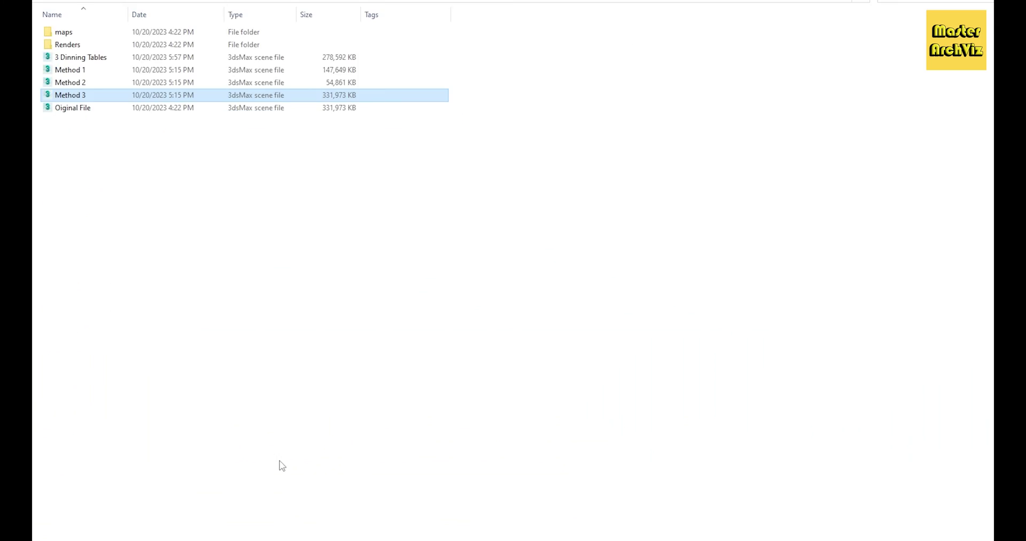
{"action": "left_click", "coordinate": [177, 184]}
{"action": "left_click_drag", "start_coordinate": [75, 59], "coordinate": [437, 316]}
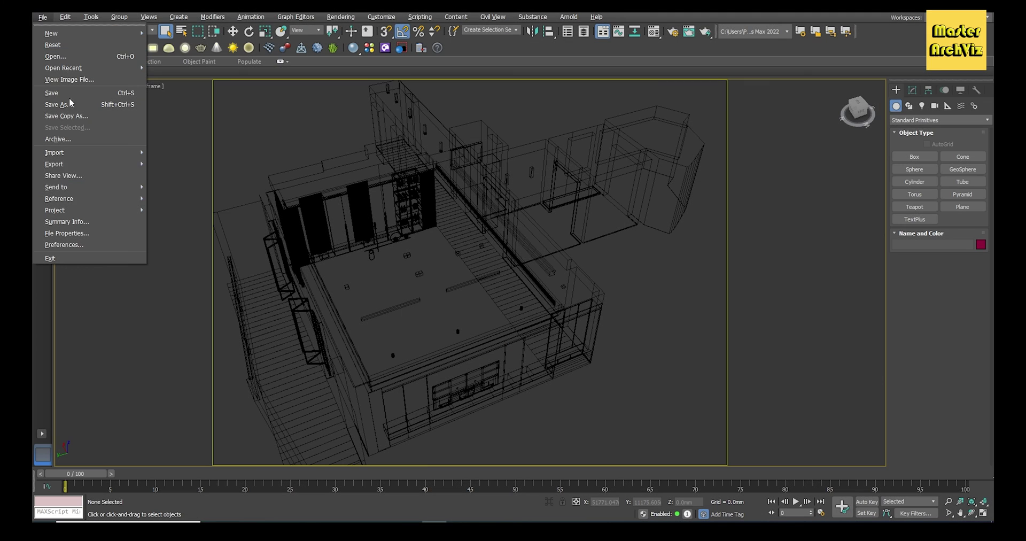
Step: Add the 3 Dinning Tables file to the scene as an XRef Scene, and move the dialog clear of the model
{"action": "mouse_move", "coordinate": [110, 197]}
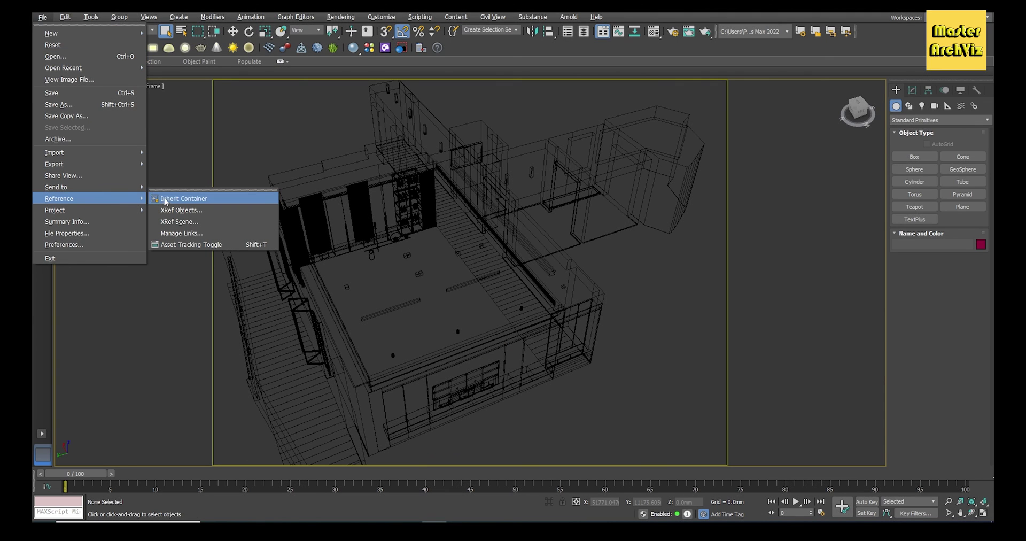
{"action": "left_click", "coordinate": [195, 223]}
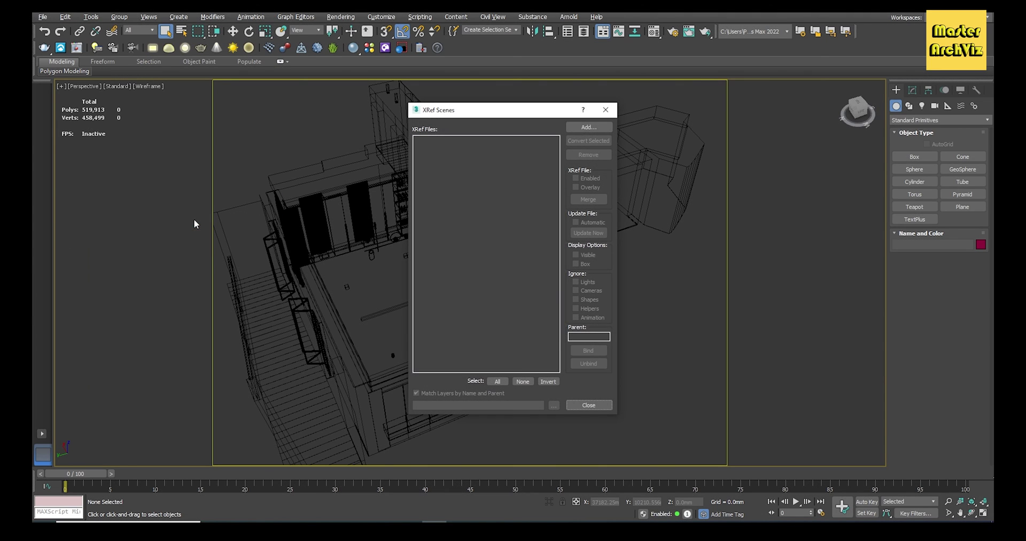
{"action": "left_click", "coordinate": [588, 128]}
{"action": "left_click", "coordinate": [60, 78]}
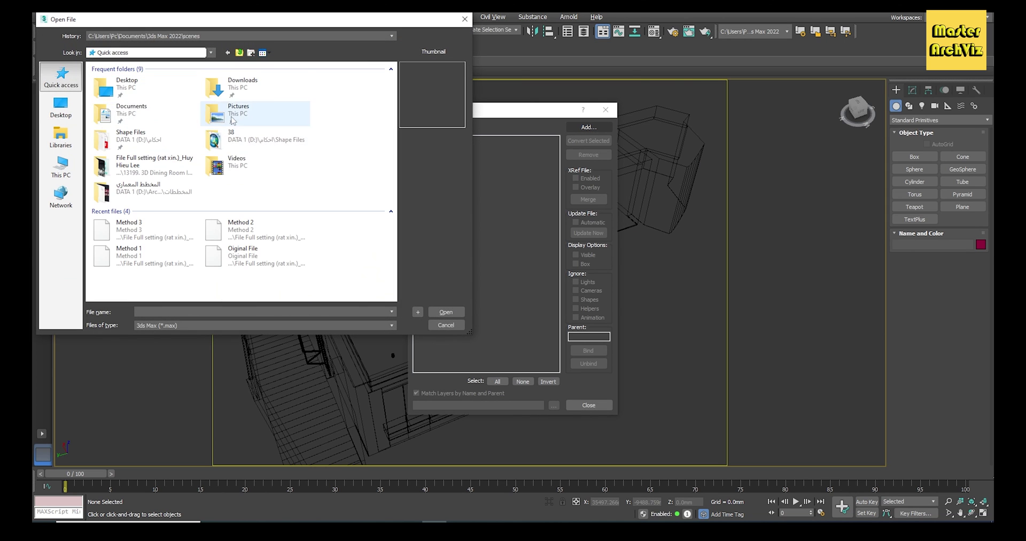
{"action": "double_click", "coordinate": [229, 80]}
{"action": "double_click", "coordinate": [161, 89]}
{"action": "double_click", "coordinate": [160, 74]}
{"action": "left_click", "coordinate": [219, 93]}
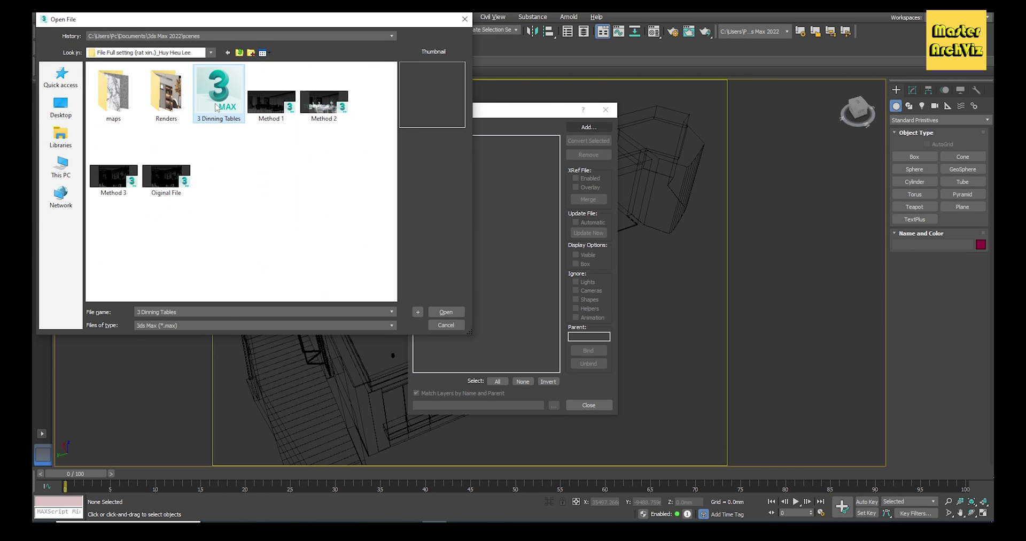
{"action": "left_click", "coordinate": [446, 311]}
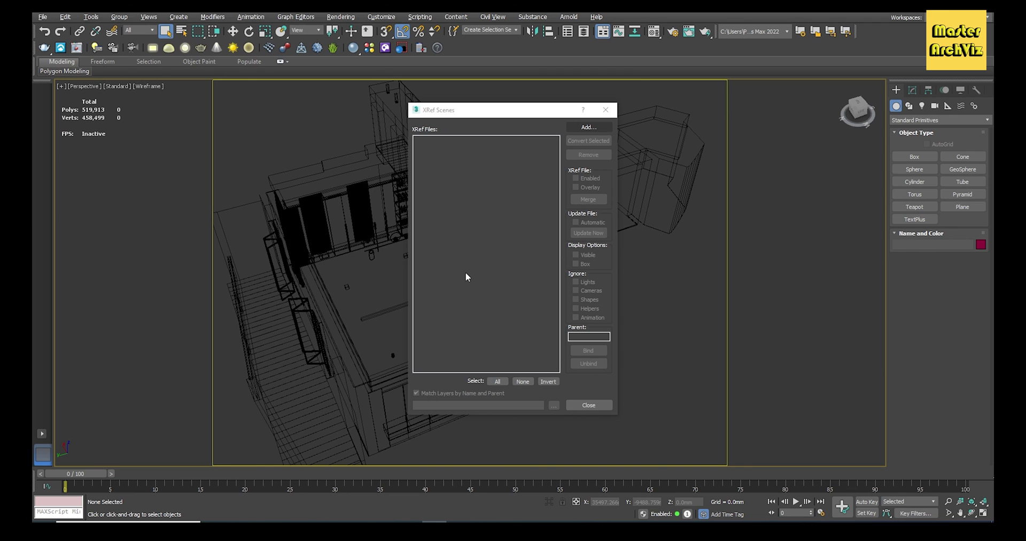
{"action": "mouse_move", "coordinate": [454, 111]}
{"action": "left_mouse_down"}
{"action": "mouse_move", "coordinate": [577, 152]}
{"action": "mouse_move", "coordinate": [634, 153]}
{"action": "left_mouse_up"}
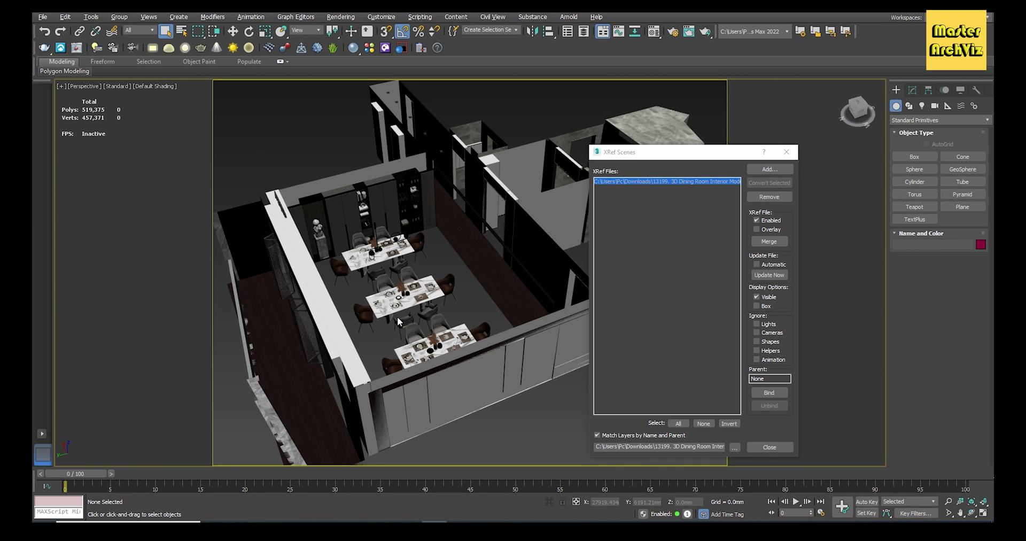
Step: Try to select the referenced dining sets in the shaded perspective view, return to wireframe and clear the selection
{"action": "left_click_drag", "start_coordinate": [393, 358], "coordinate": [371, 329]}
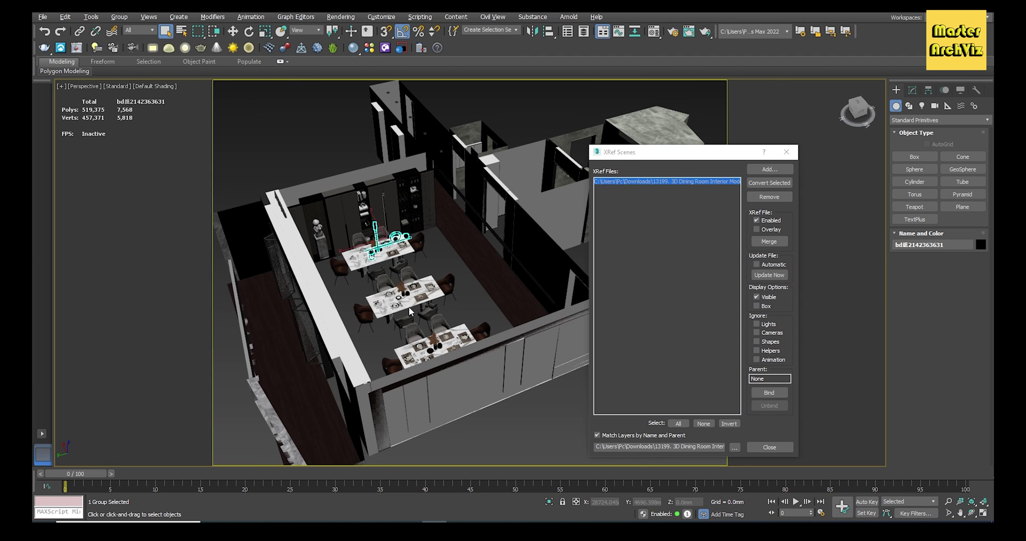
{"action": "right_click", "coordinate": [471, 299]}
{"action": "left_click", "coordinate": [503, 247]}
{"action": "key", "text": "F3"}
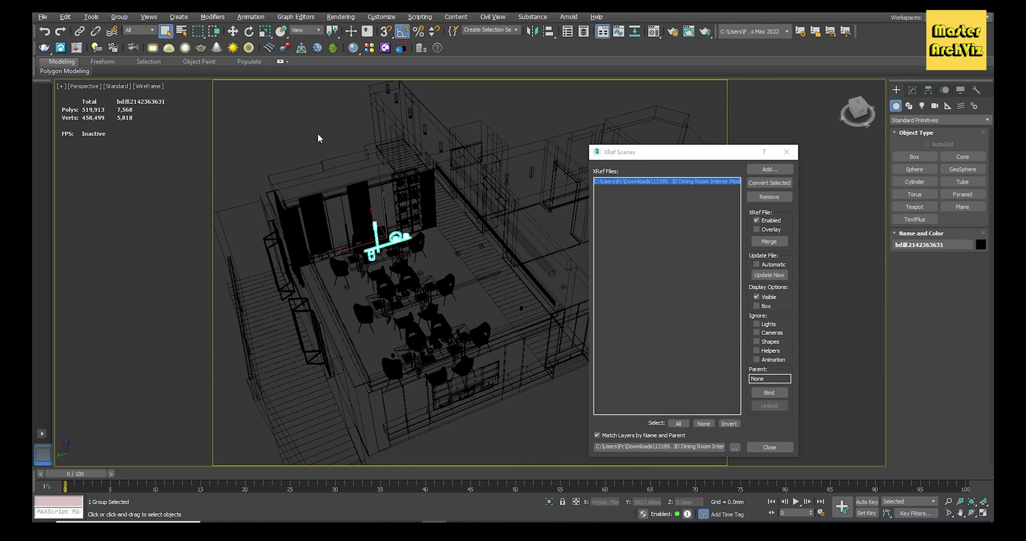
{"action": "left_click", "coordinate": [479, 290]}
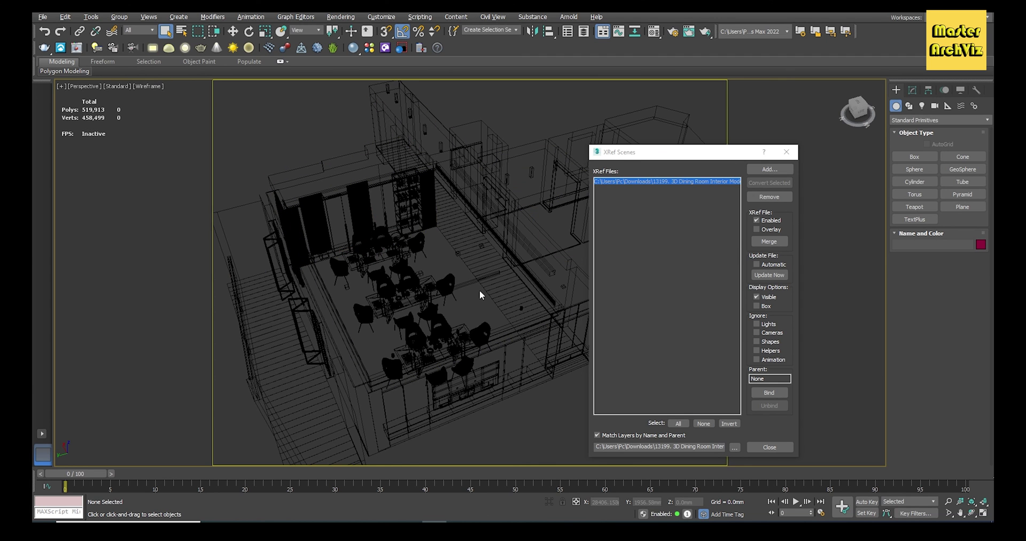
Step: Switch the XRef file's Enabled and Visible options off and back on to check their effect
{"action": "left_click", "coordinate": [769, 221]}
{"action": "left_click", "coordinate": [770, 221]}
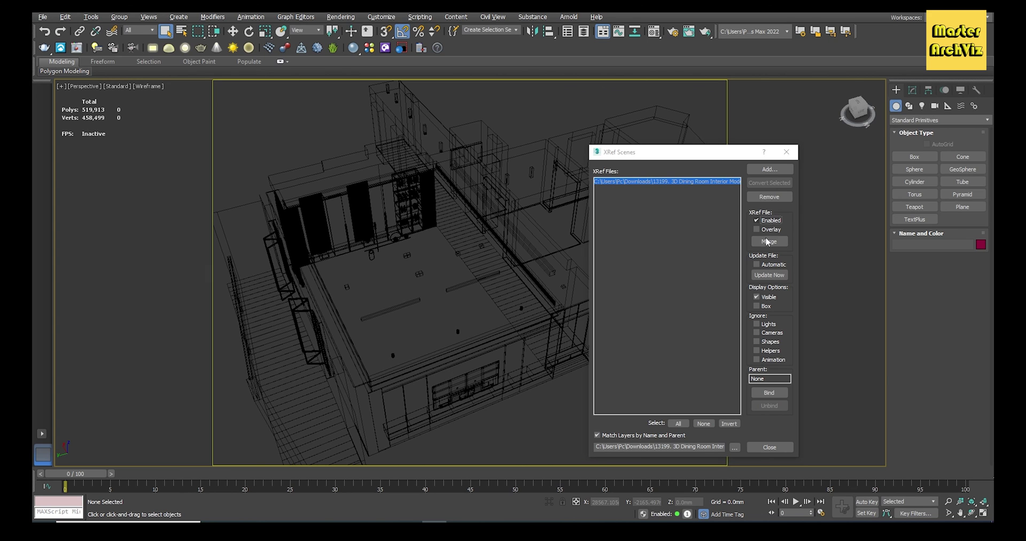
{"action": "left_click", "coordinate": [768, 296]}
{"action": "left_click", "coordinate": [768, 296]}
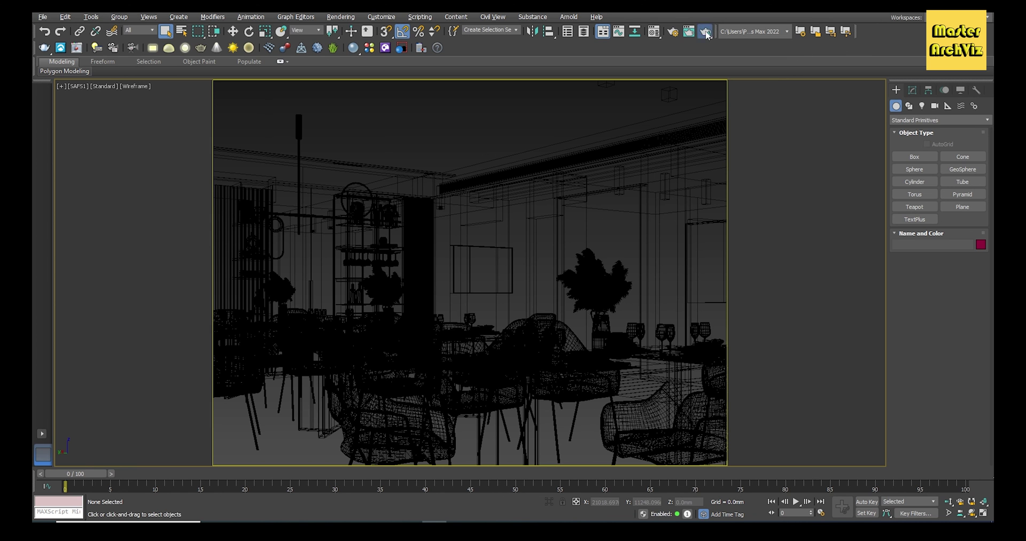
Step: Render the SAF51 camera view with the referenced dining tables in the V-Ray Frame Buffer
{"action": "left_click", "coordinate": [705, 32]}
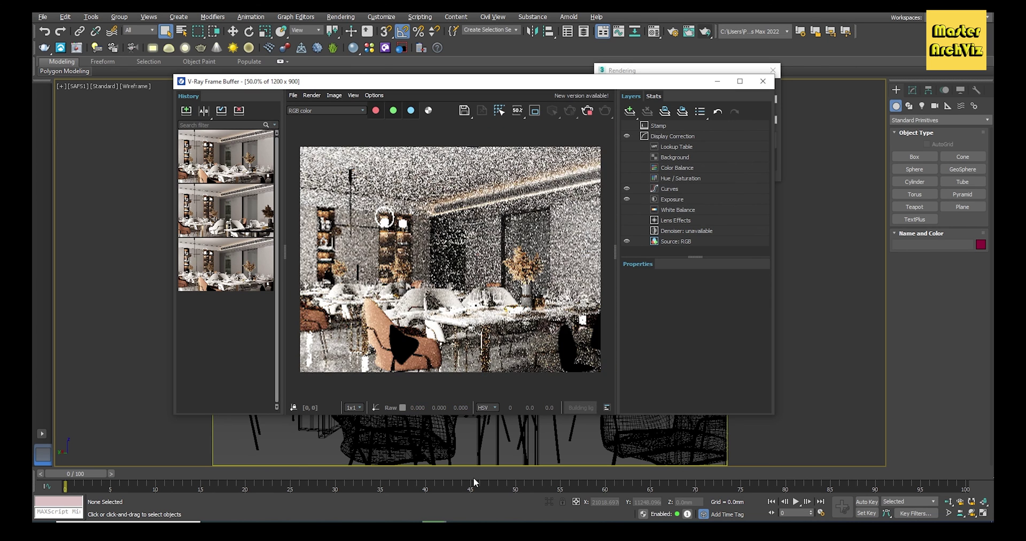